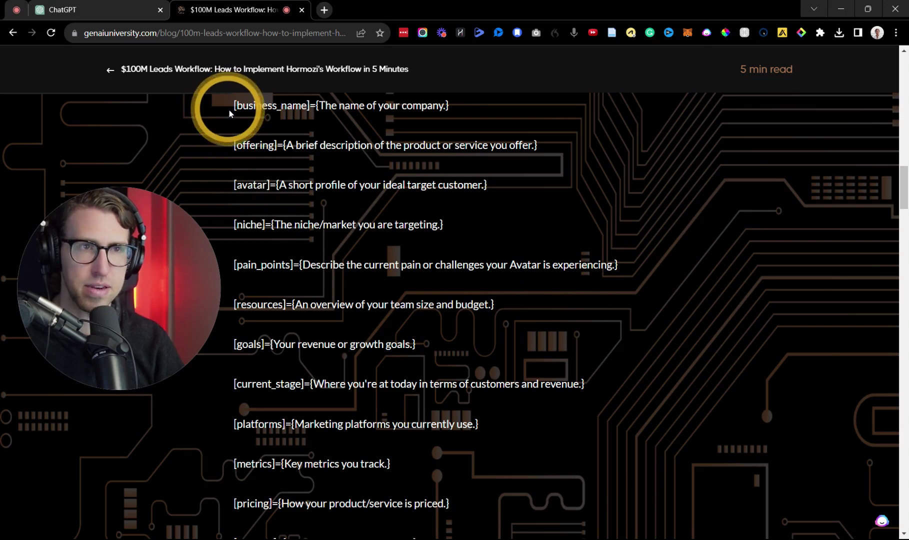
Step: Select the blog's template variable lines from [business_name] through [brand_voice] for copying
mouse_move(232, 105)
mouse_down()
mouse_move(352, 173)
mouse_move(468, 317)
mouse_up()
scroll(352, 173, down, 1)
scroll(352, 174, down, 4)
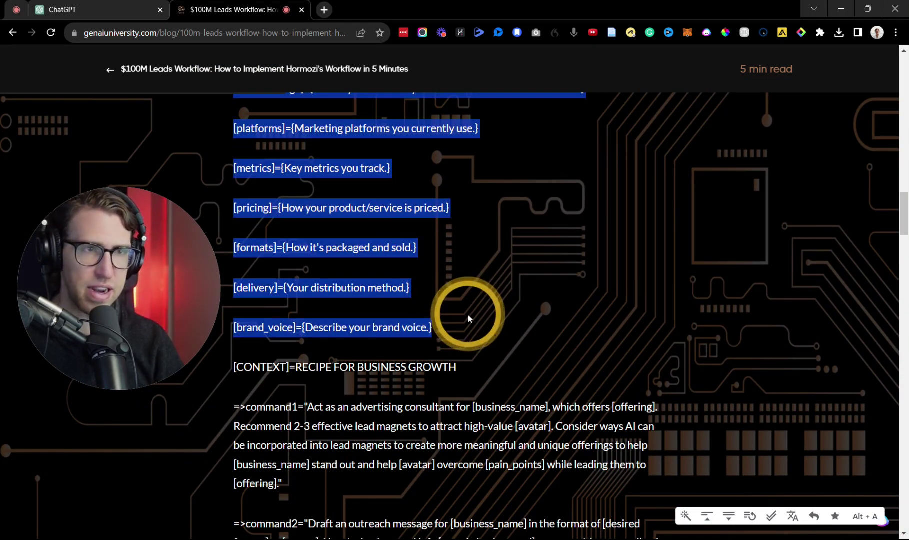
scroll(473, 314, up, 1)
scroll(473, 314, up, 1)
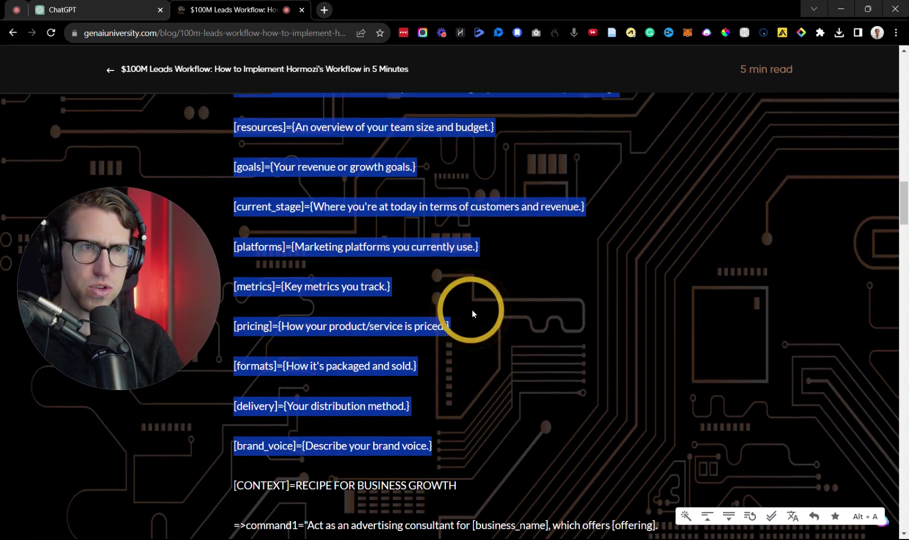
scroll(444, 267, up, 1)
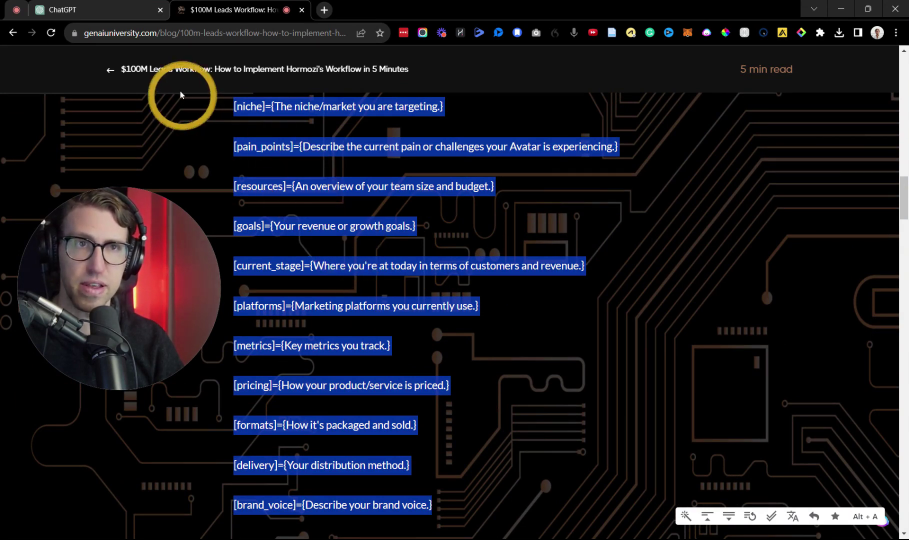
Step: Paste the copied variable template into a new GPT-4 message
click(78, 9)
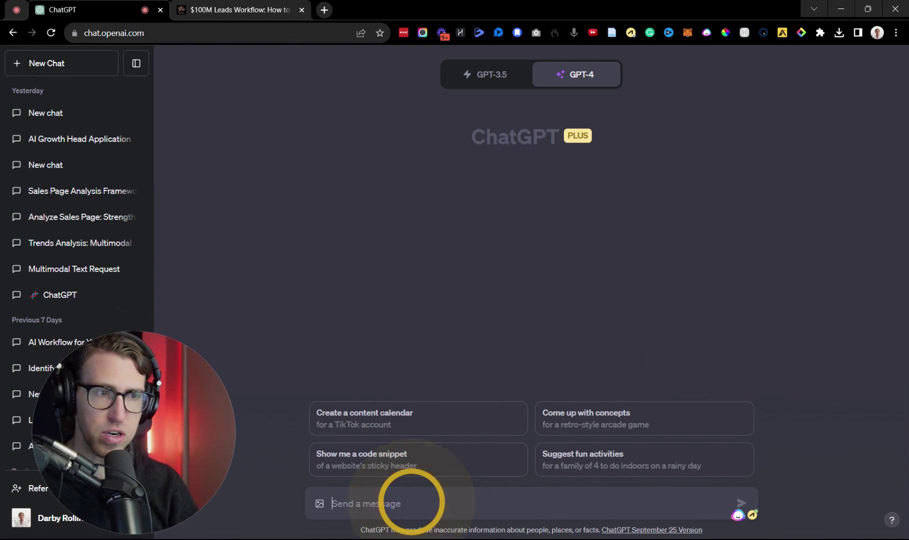
click(403, 501)
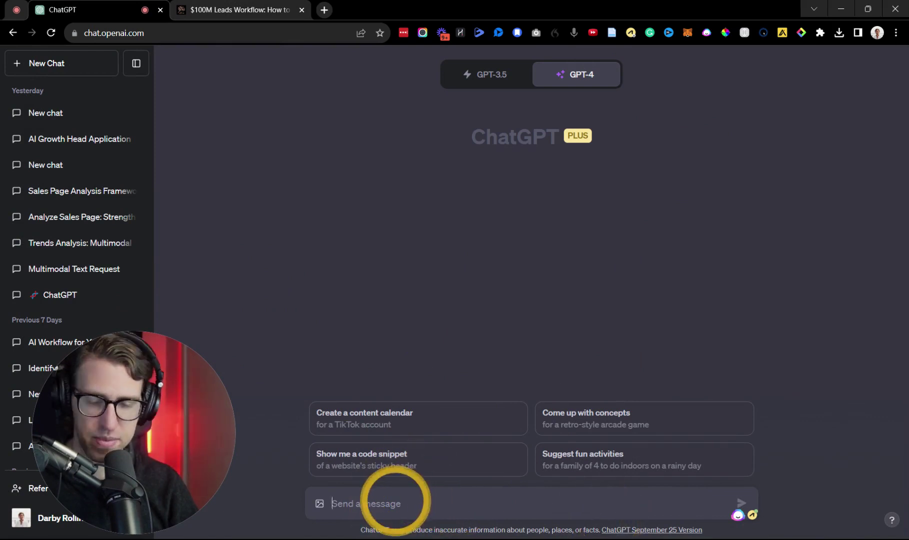
key(ctrl+v)
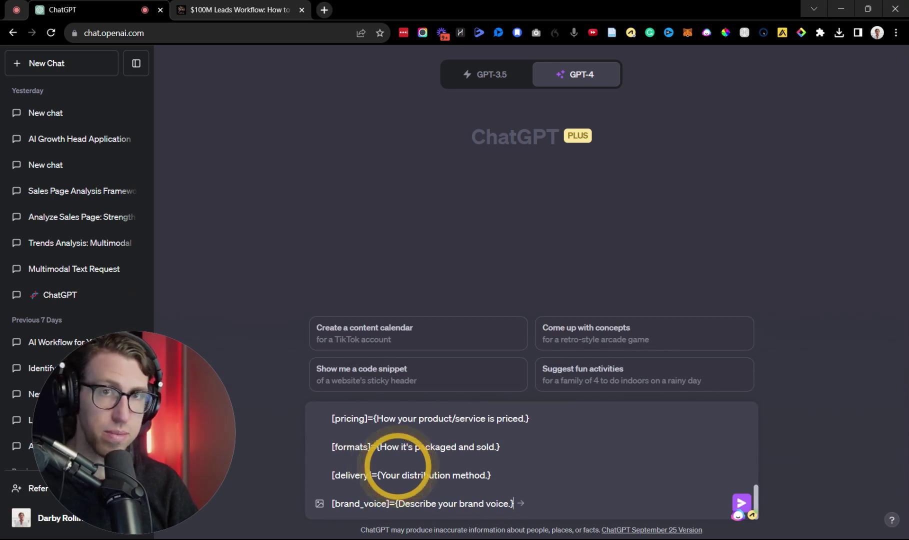
scroll(397, 465, up, 10)
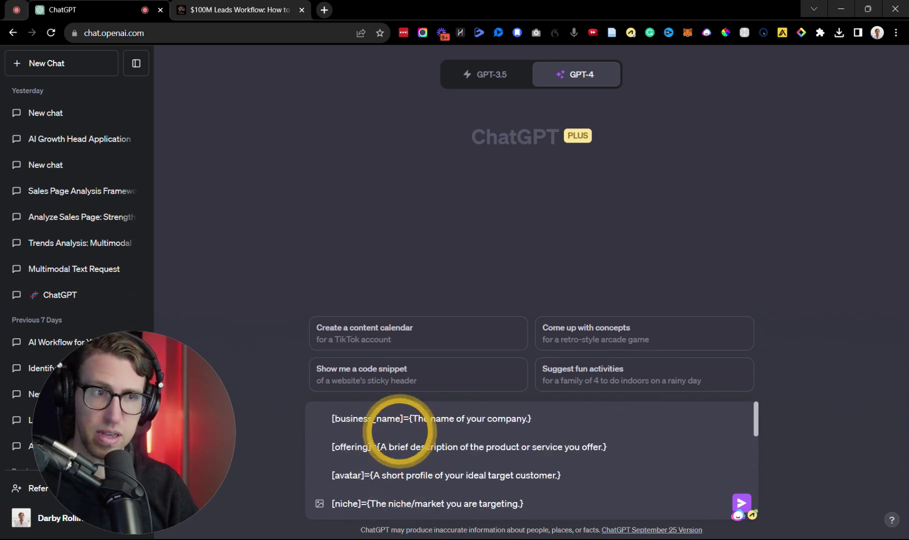
Step: Replace the name with Acme Growth Marketing Agency, then set offering, avatar (small local businesses) and niche (local business marketing)
drag(410, 419, 531, 418)
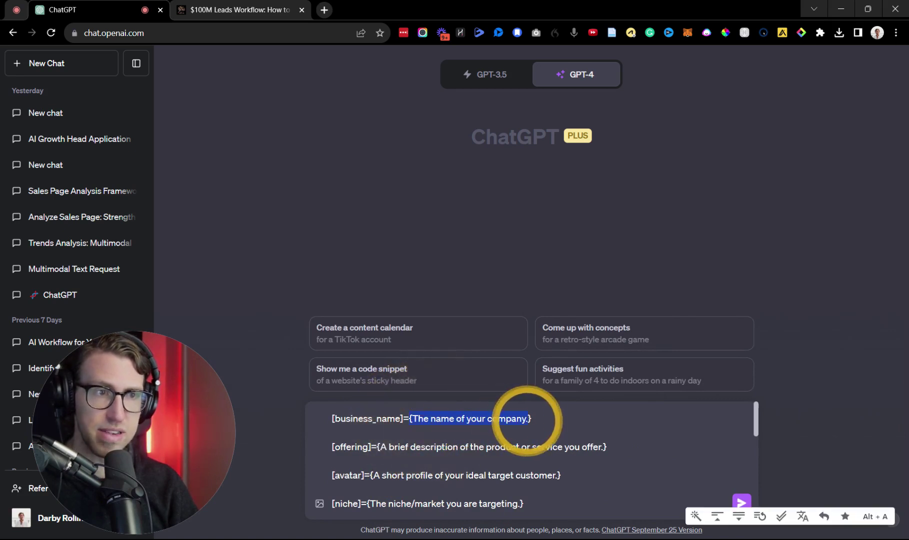
text(A)
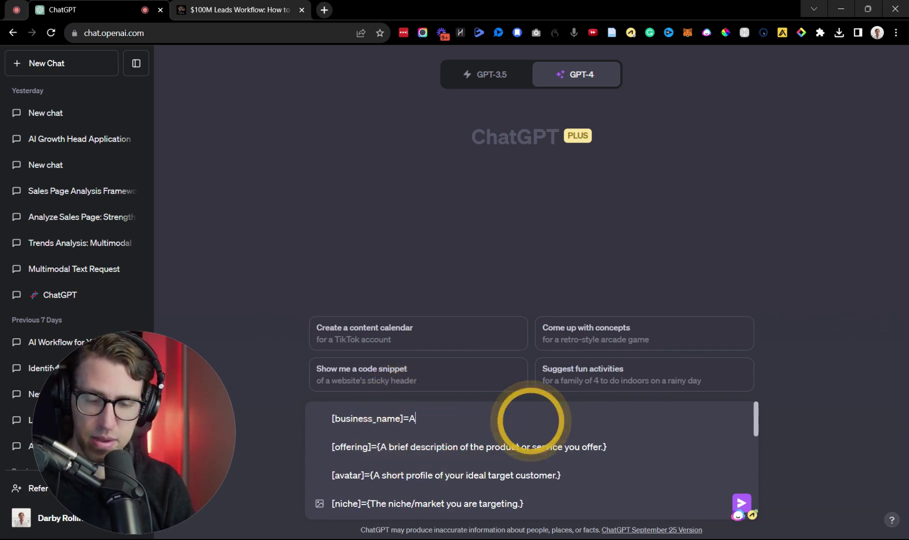
text(cme Growth Marketin)
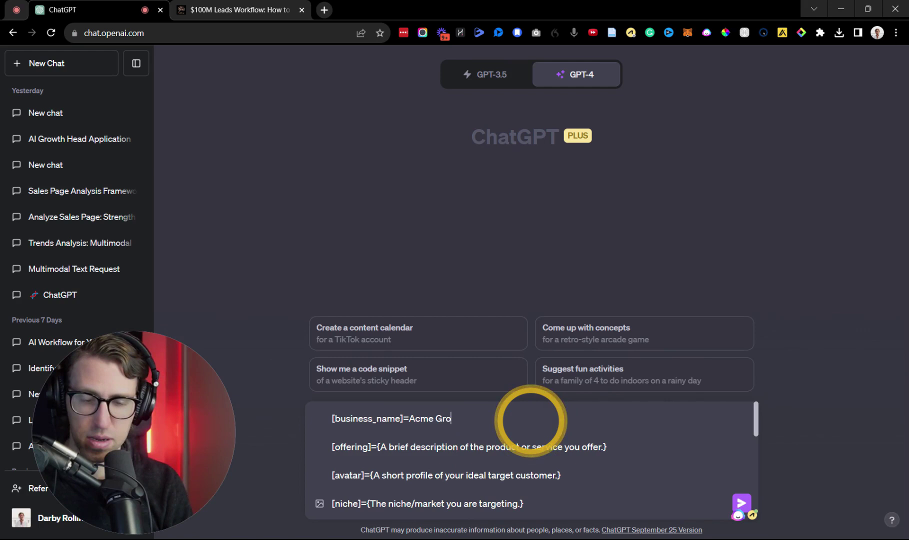
text(g Agency)
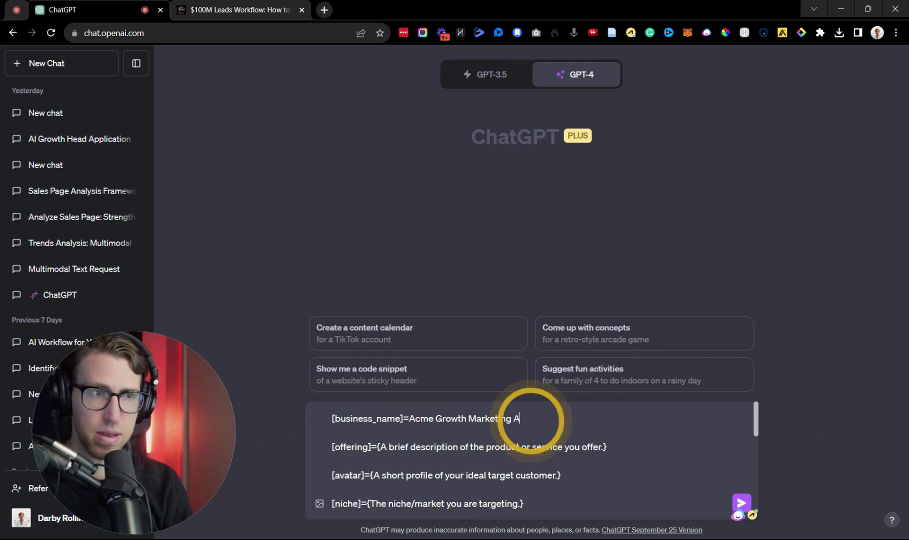
drag(379, 447, 608, 447)
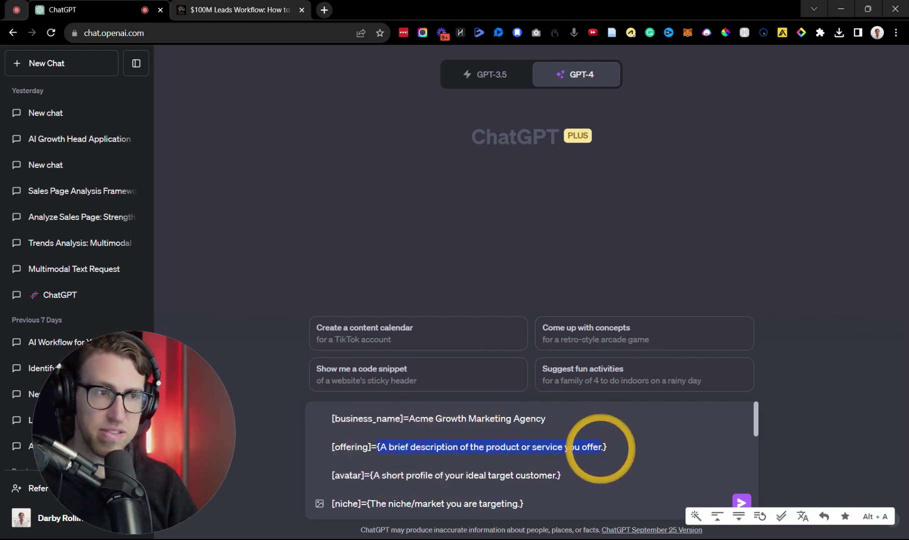
text(AI powered conversion)
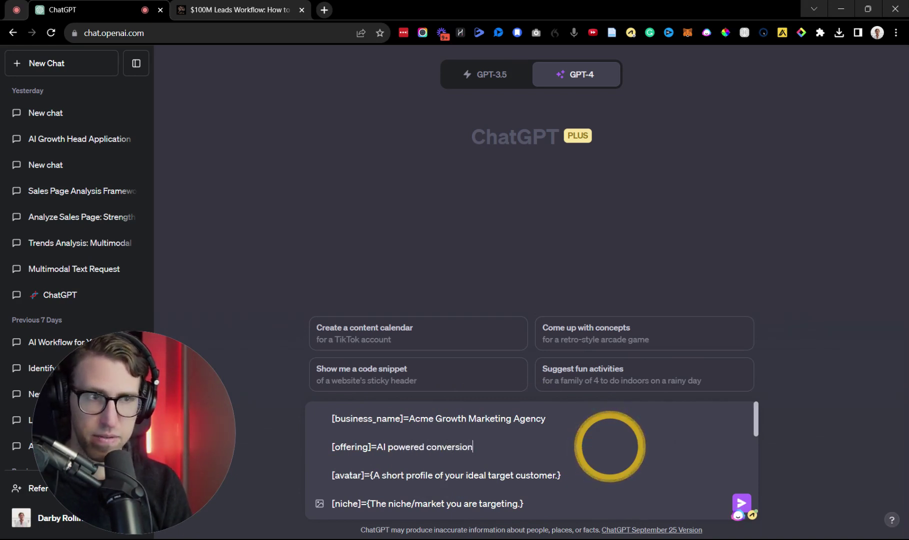
text( rate booting )
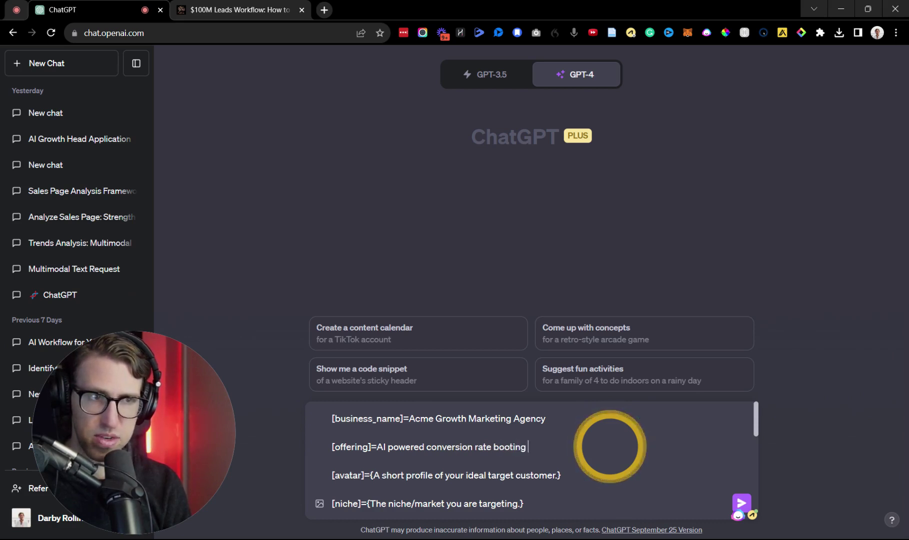
text(and lead generation services for lo)
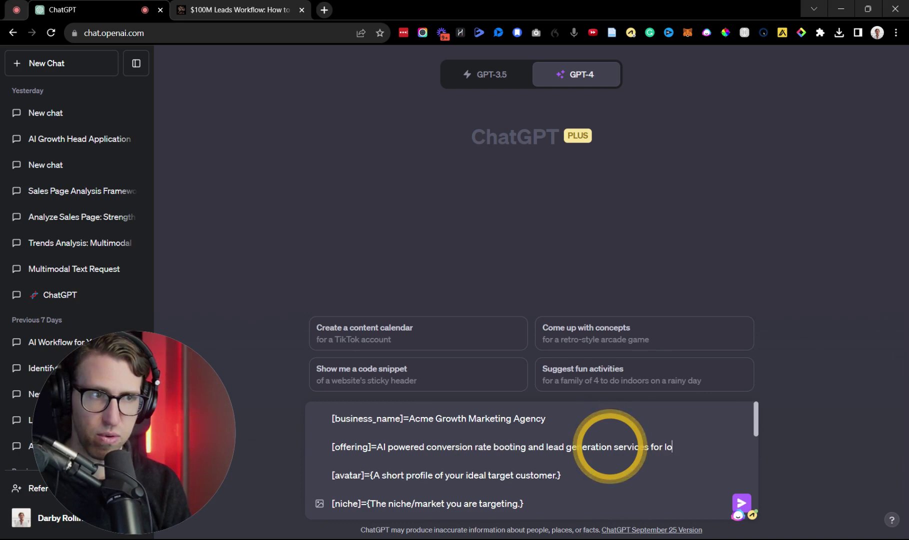
text( s)
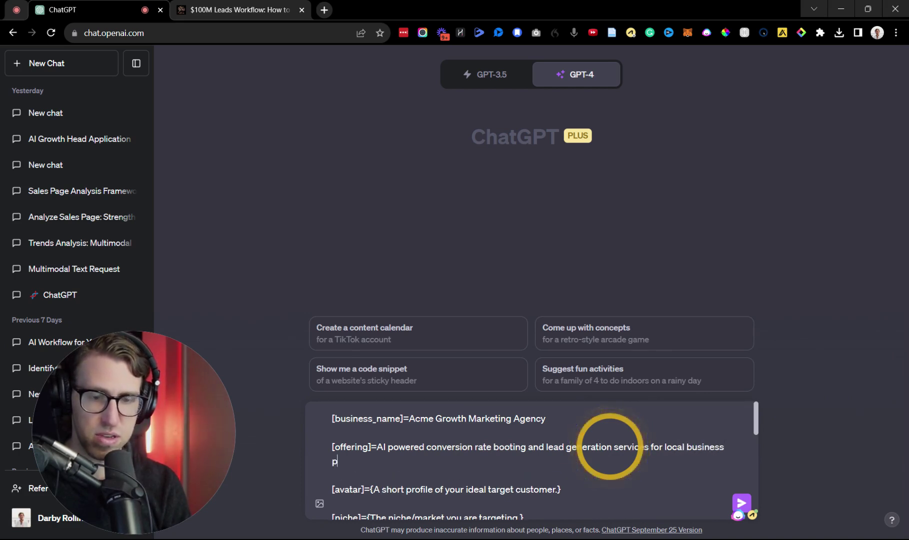
text(ervice prov)
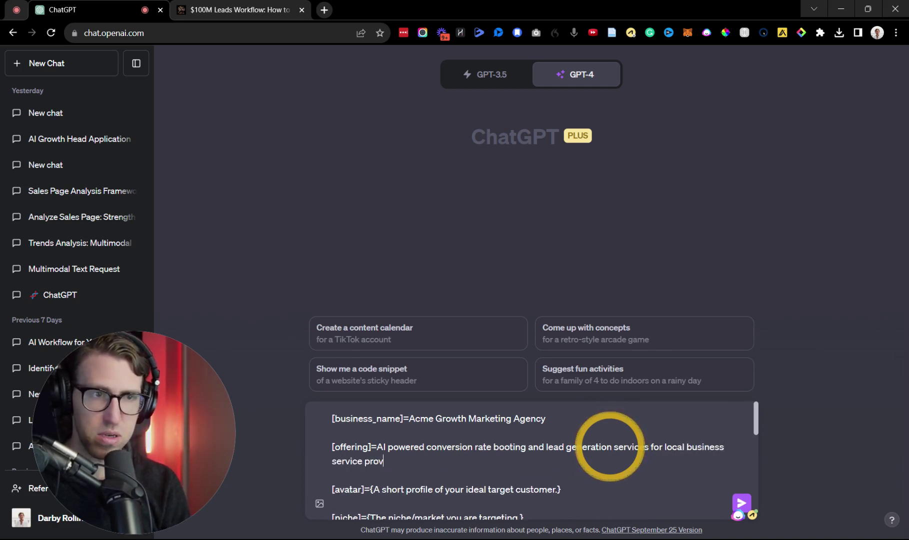
text(iders)
drag(372, 430, 561, 430)
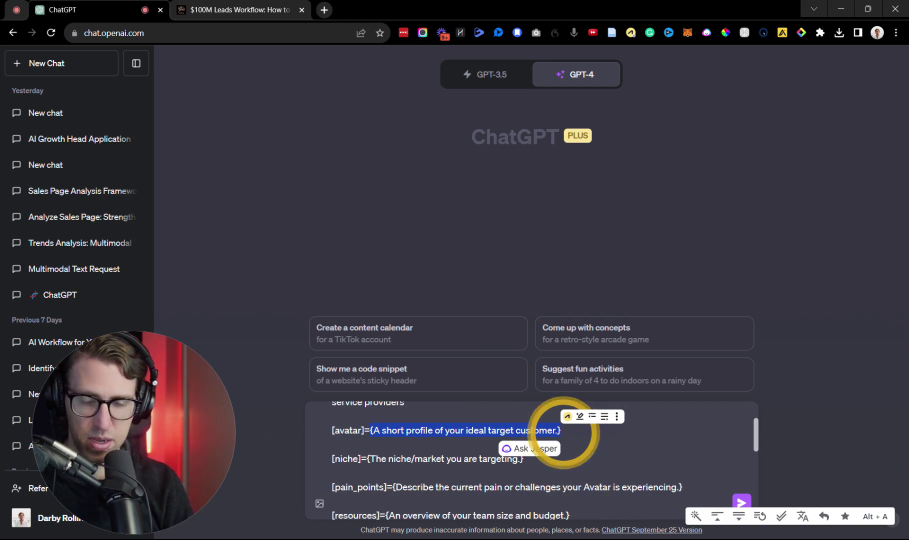
text(small local )
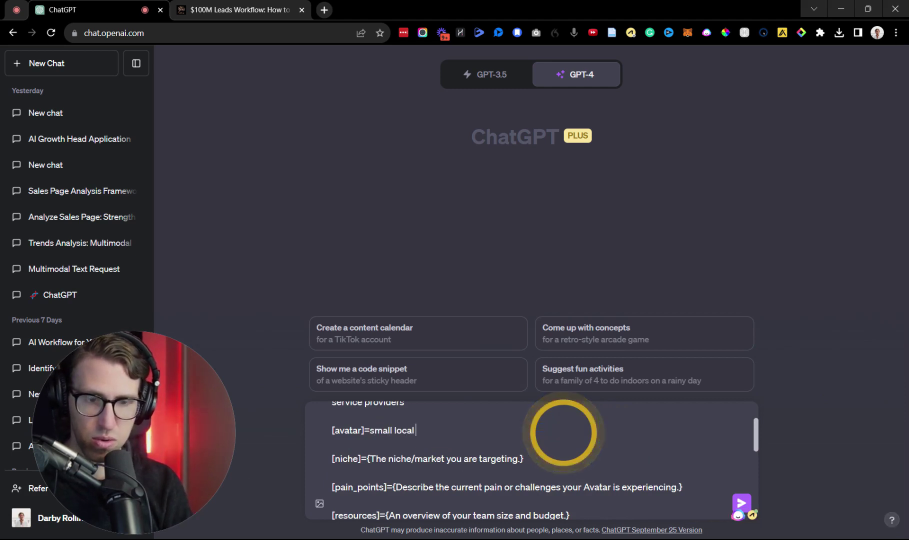
text(business (plumbing,)
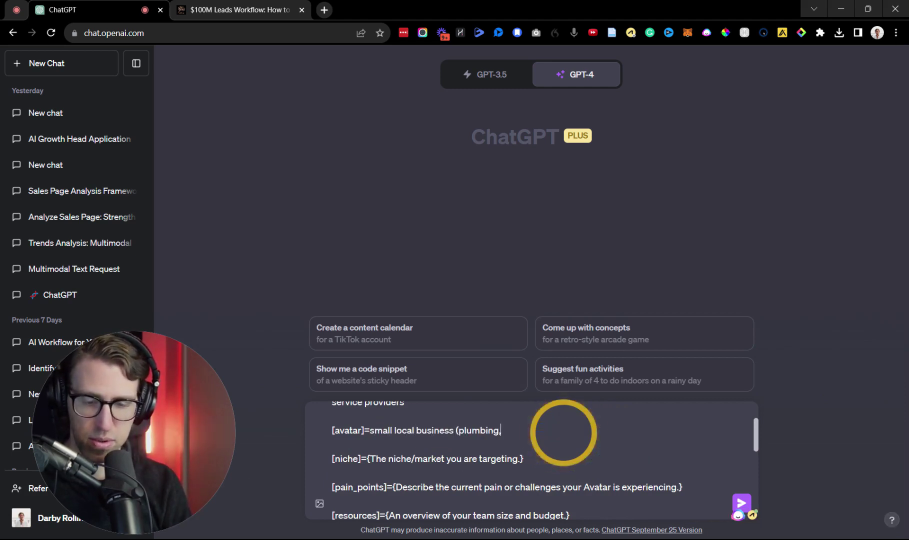
text( electricians, )
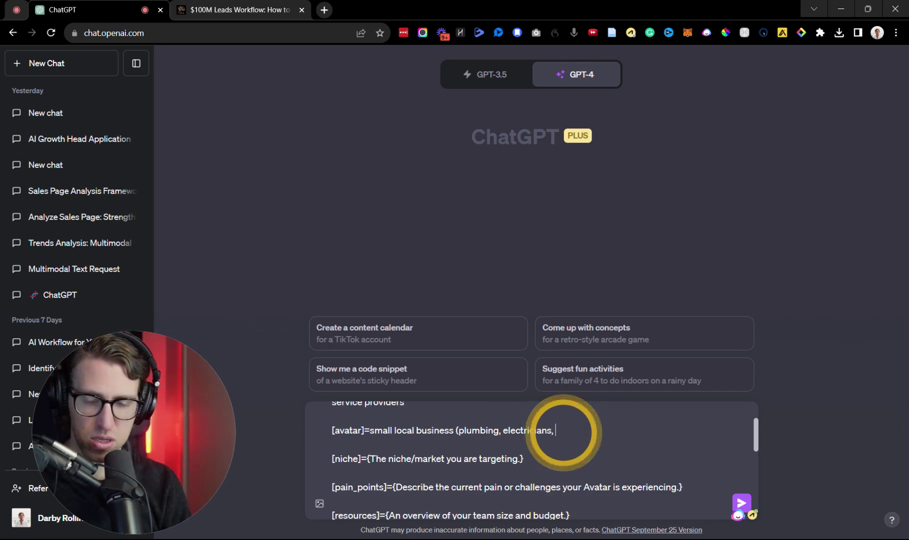
text(HVAC, etc))
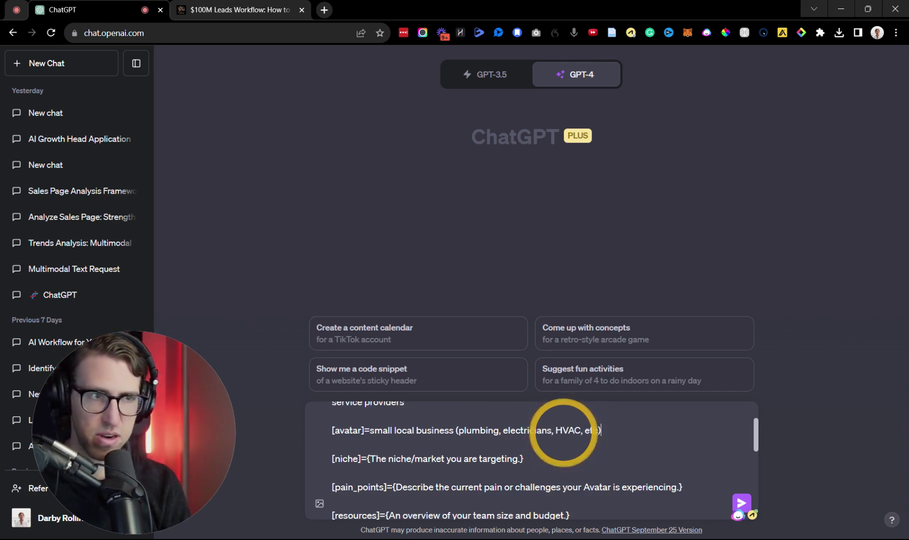
drag(523, 458, 368, 459)
key(BackSpace)
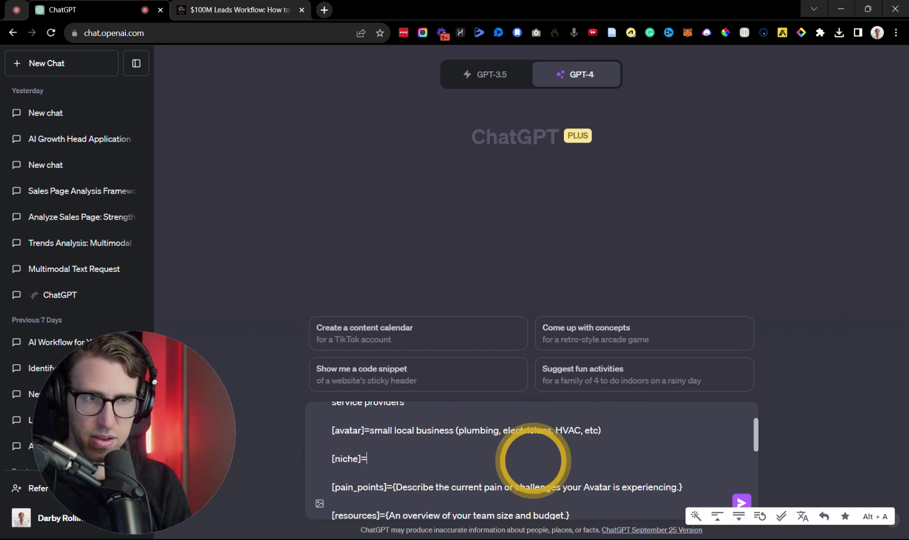
text(local business marketing)
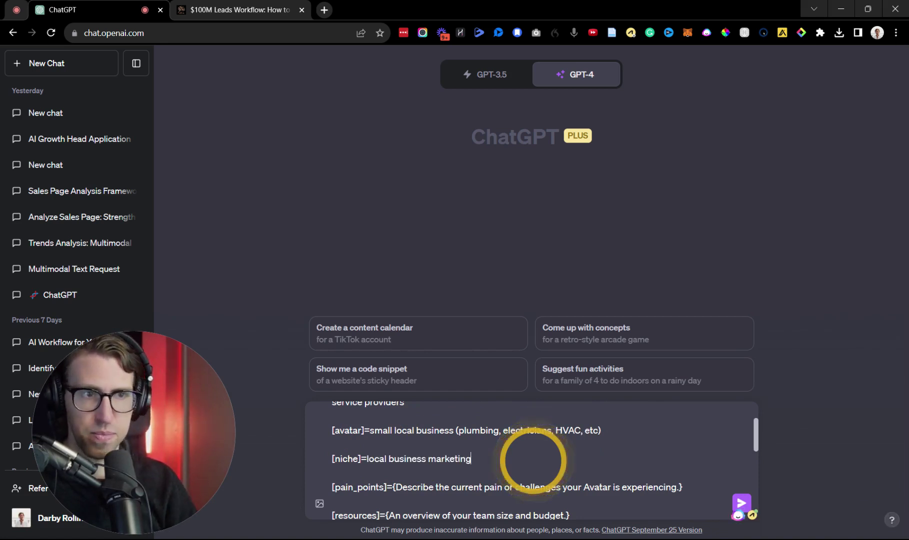
scroll(533, 460, down, 2)
drag(393, 427, 682, 427)
Step: Fill in the pain points and resources, correcting the budget from $50K to $5K
key(BackSpace)
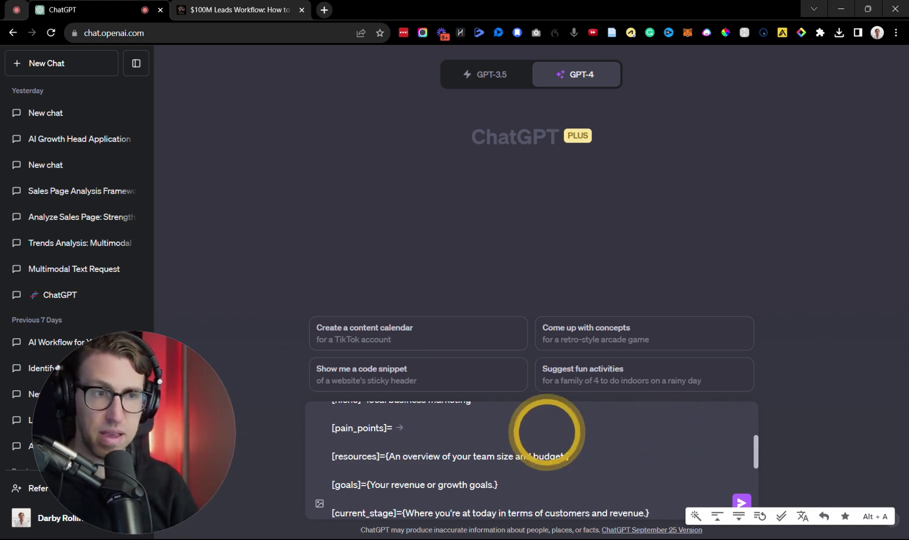
scroll(526, 434, up, 2)
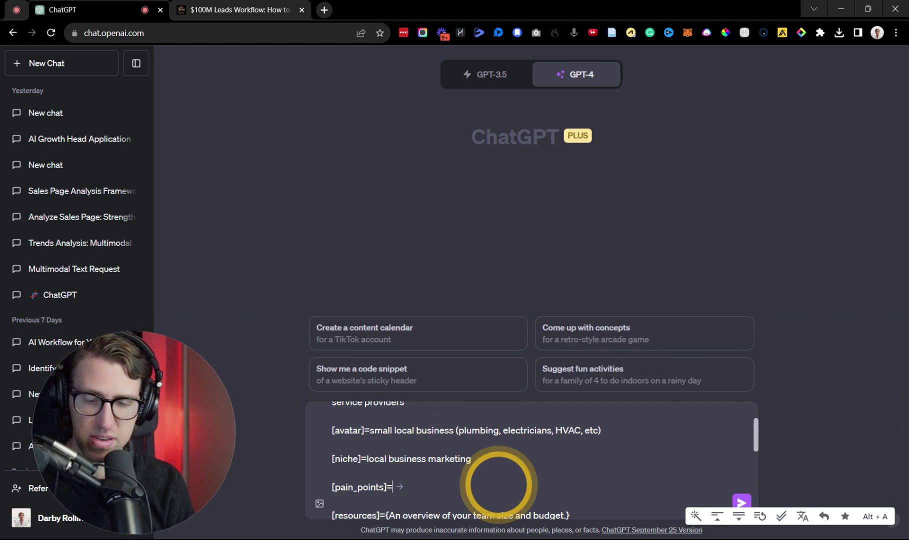
text(not enough visibil)
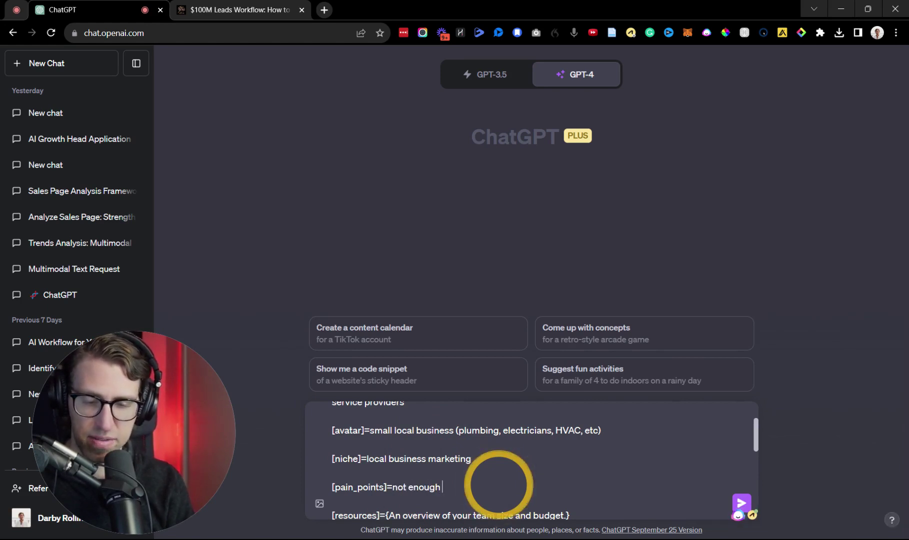
text(ity online, not enough leads, losing cu)
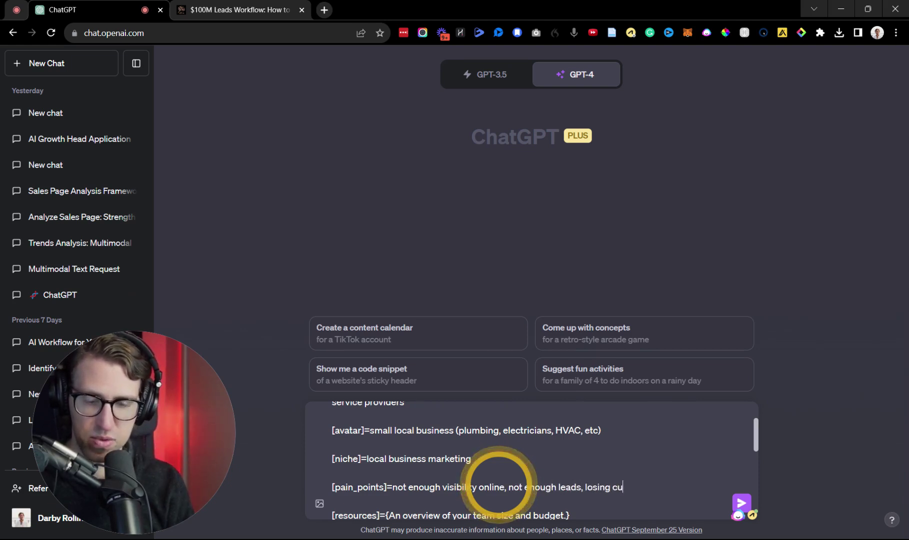
text(stomers to competition)
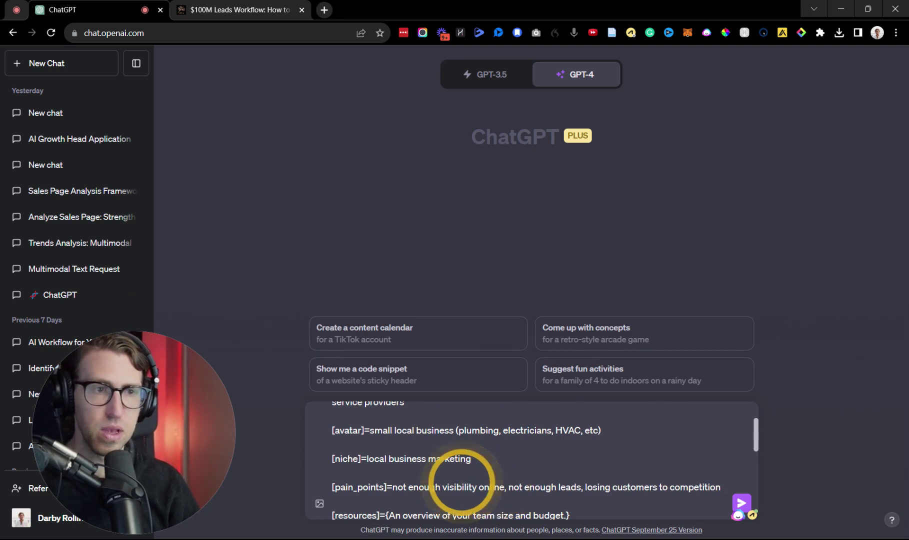
scroll(468, 462, down, 2)
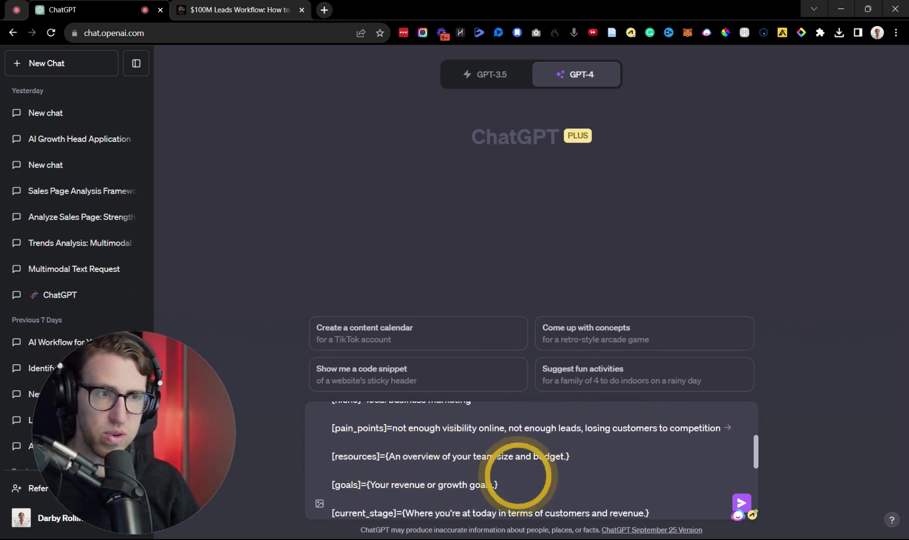
drag(571, 456, 386, 456)
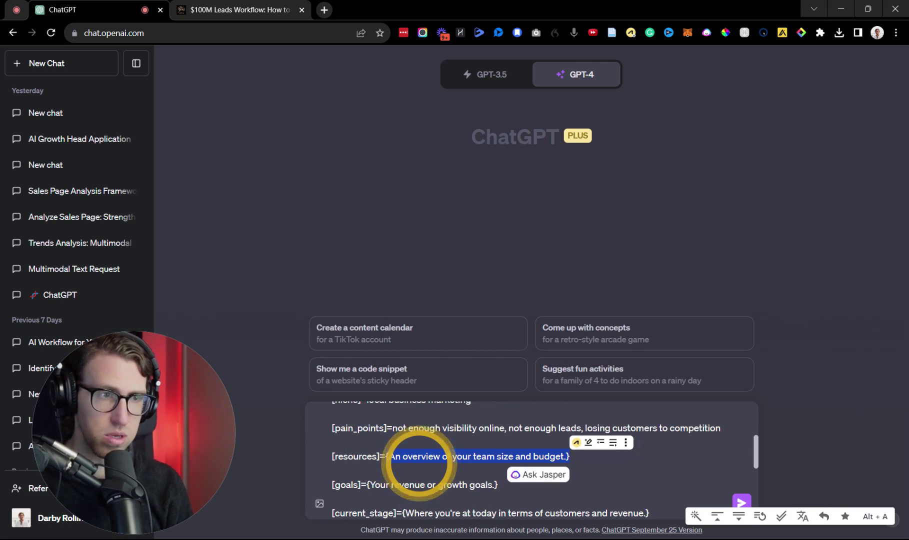
key(BackSpace)
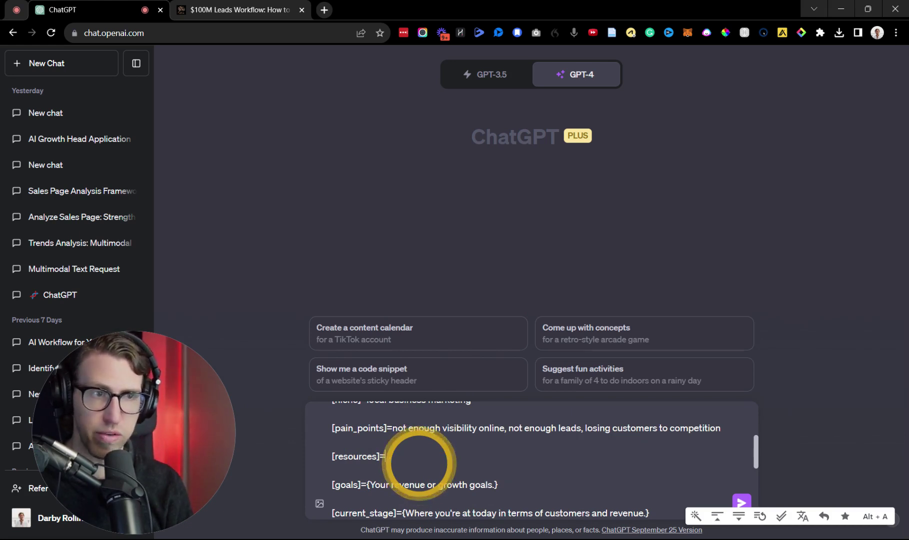
text(f $50K/mo)
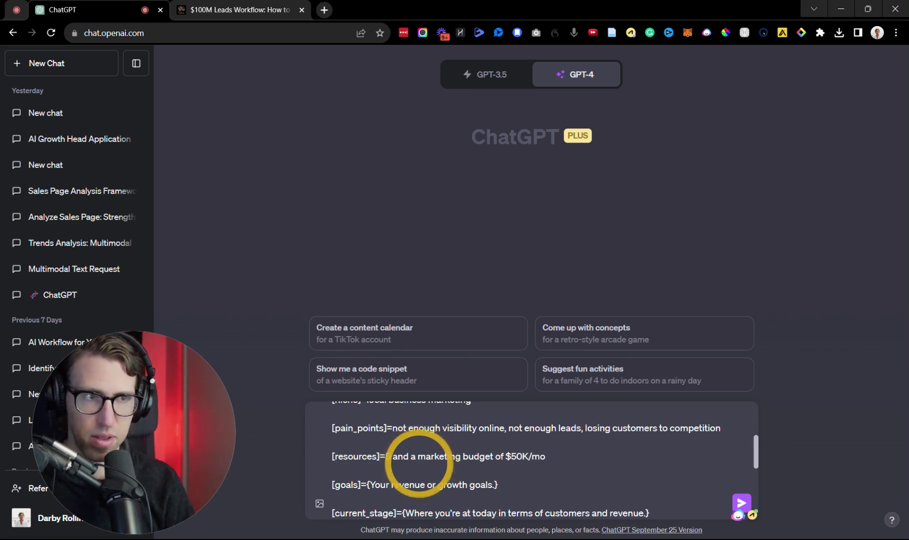
click(527, 456)
key(BackSpace)
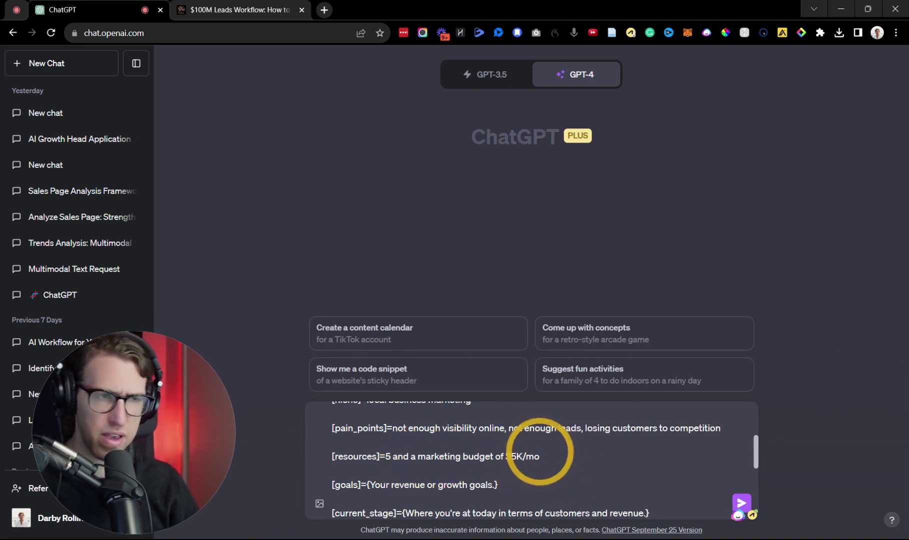
scroll(540, 453, down, 2)
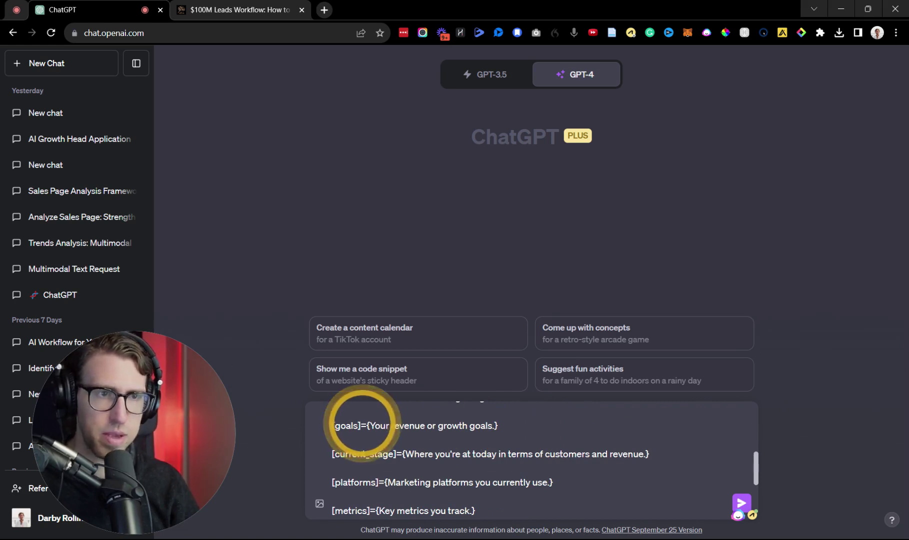
Step: Set goals to $100k MRR, stage to $10k MRR, platforms YouTube, LinkedIn, Facebook, TikTok, and key metrics
drag(367, 425, 498, 424)
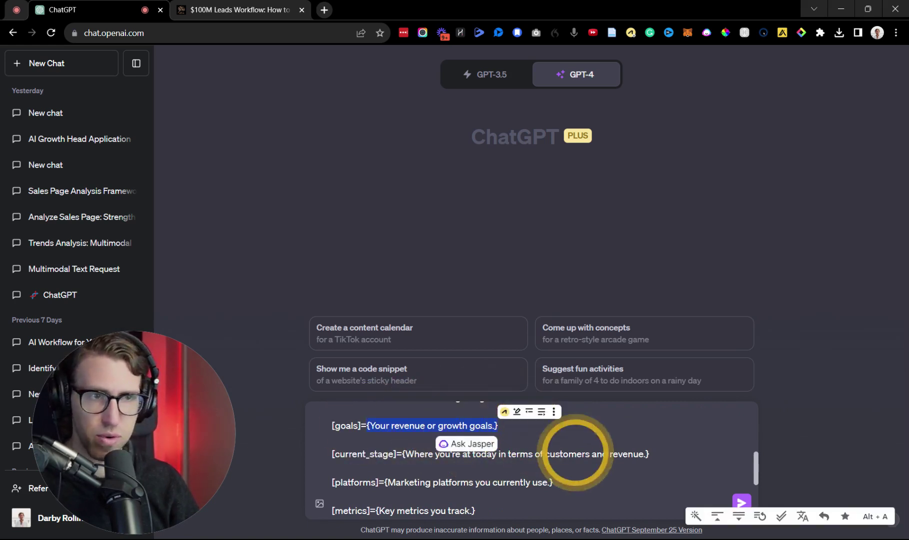
text($10)
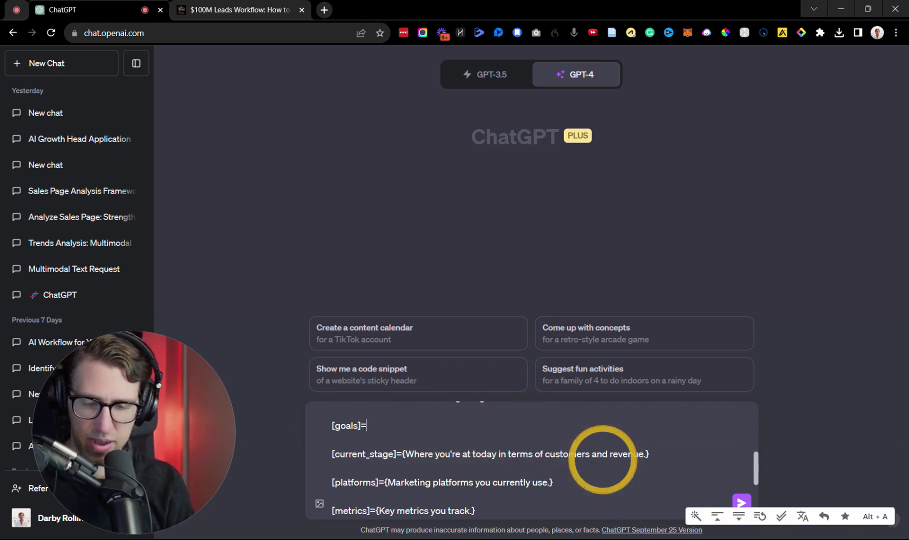
text(0k)
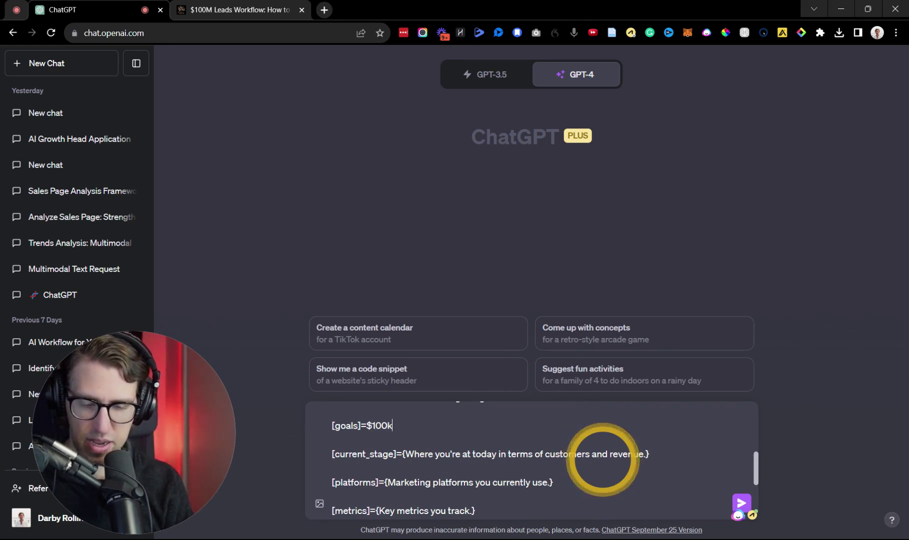
text( MRR)
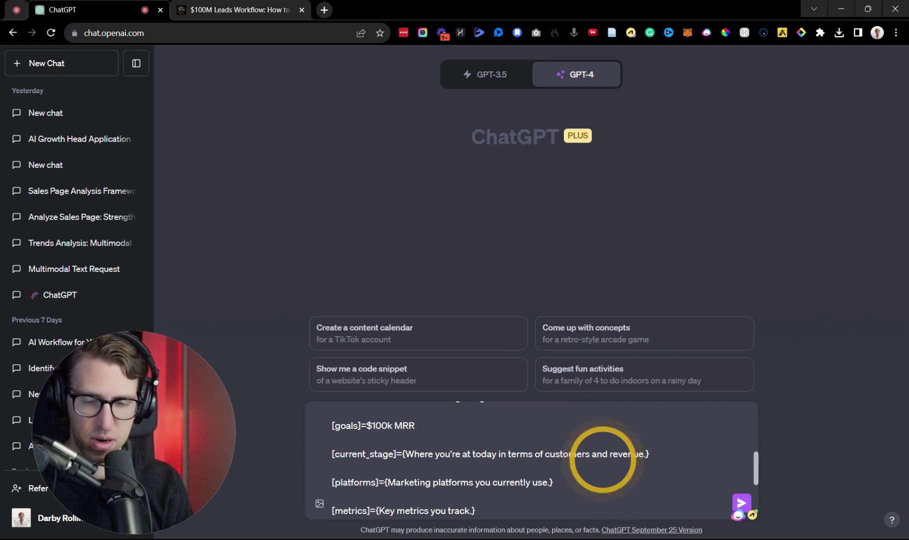
text( from client c)
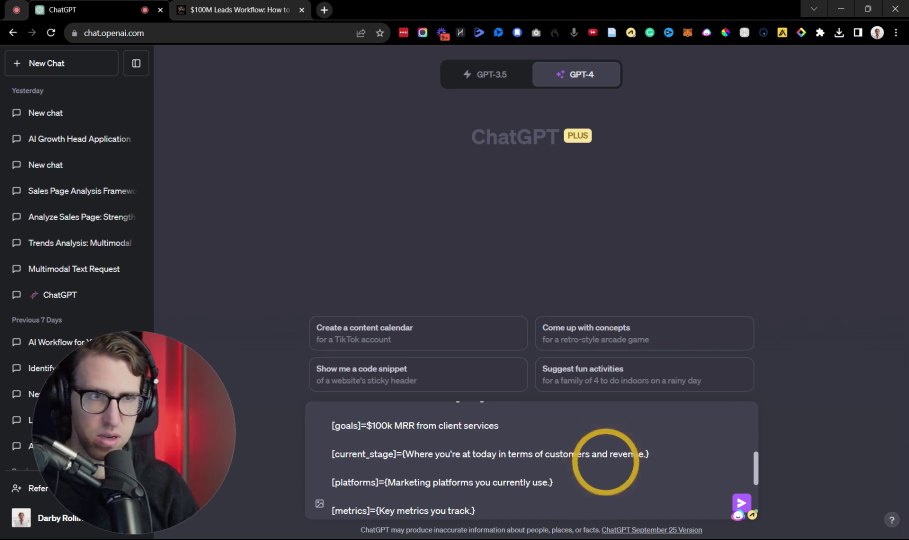
click(401, 453)
drag(401, 453, 649, 454)
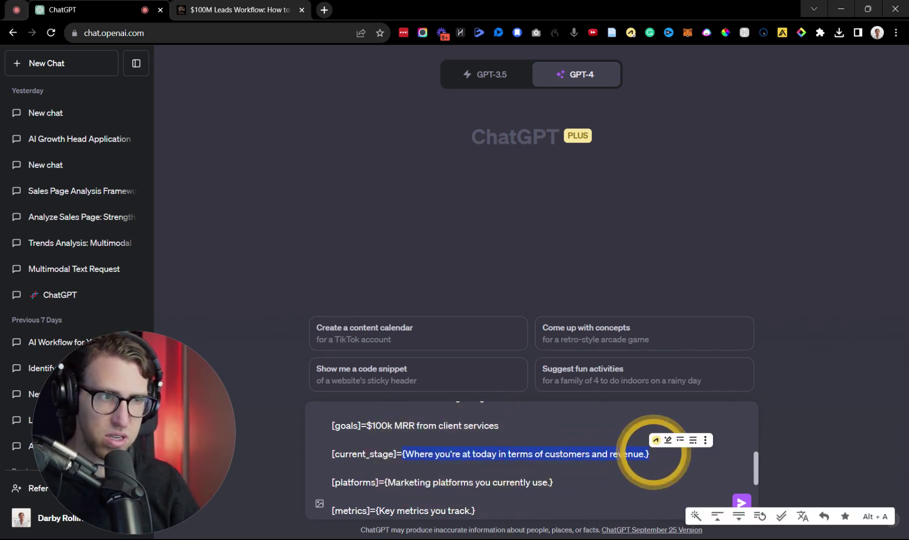
text($)
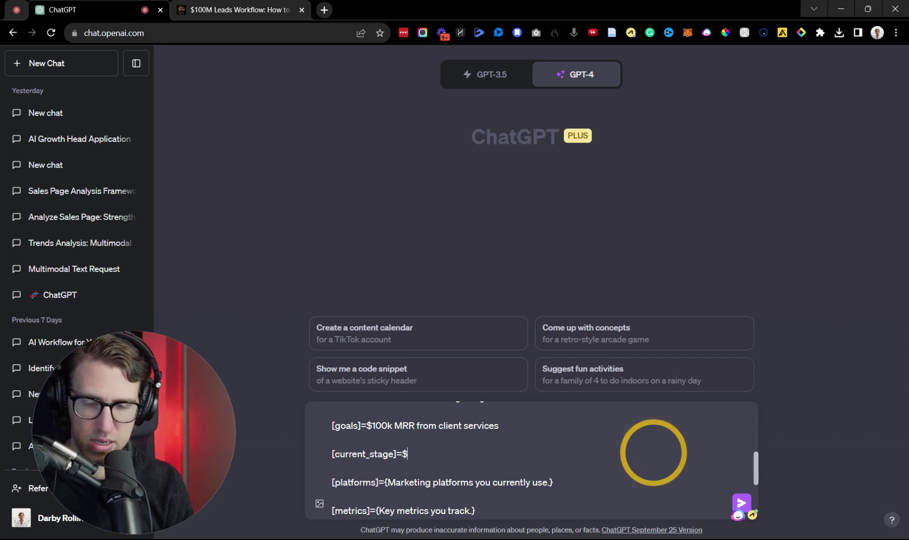
text(100k MRR)
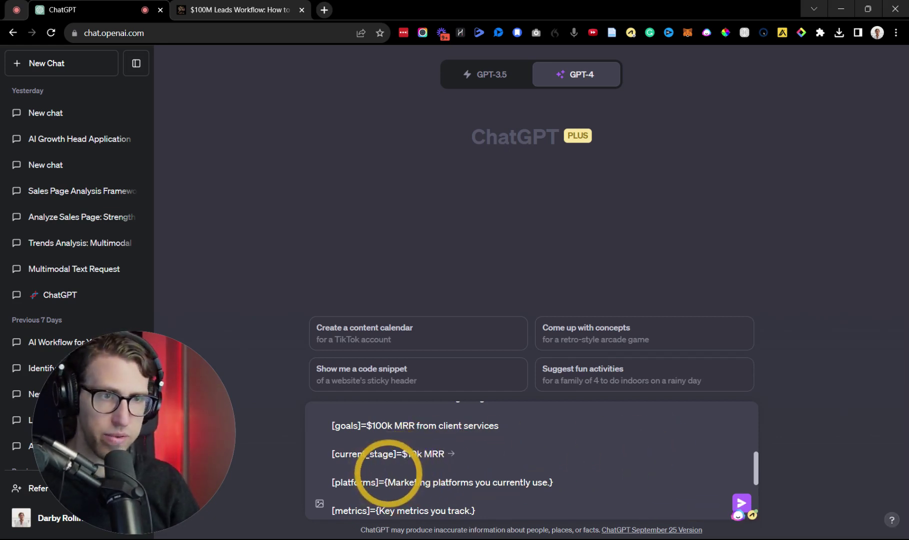
drag(385, 482, 553, 482)
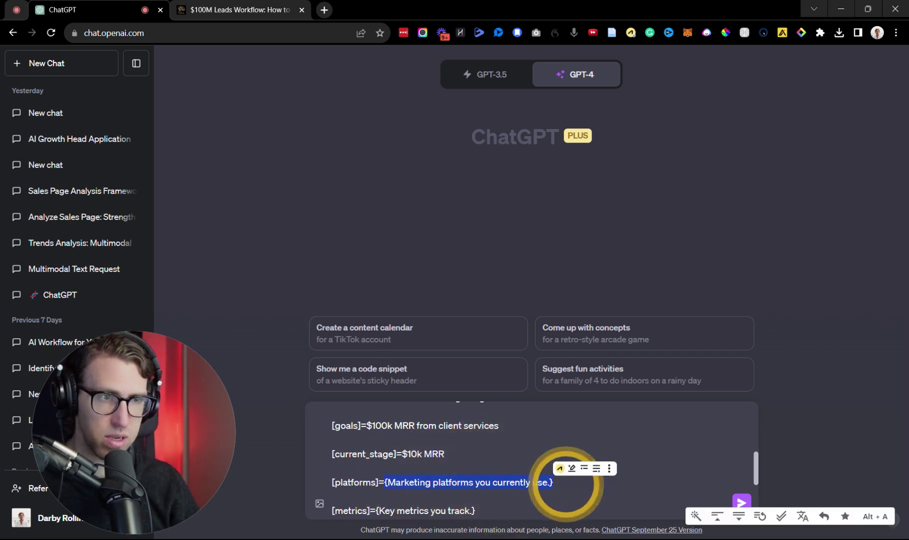
key(BackSpace)
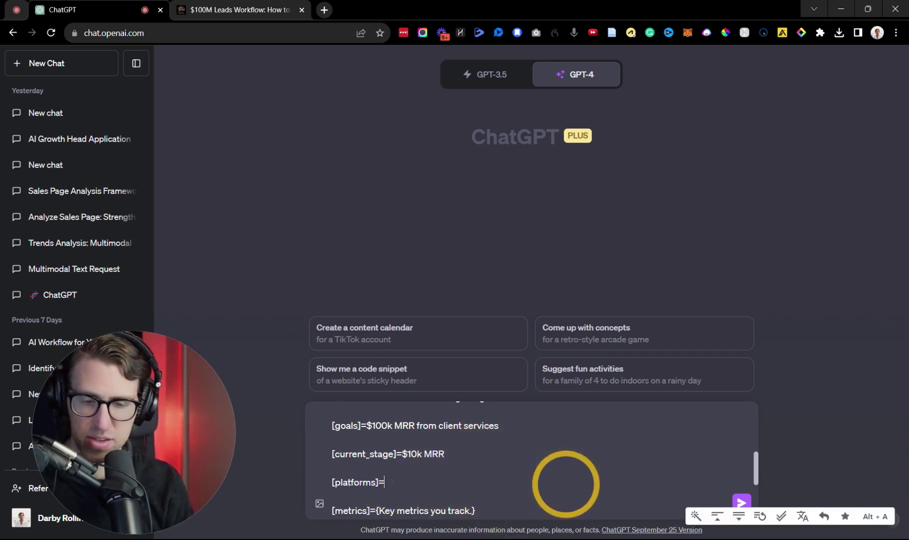
text(YouTube, LInkedIN)
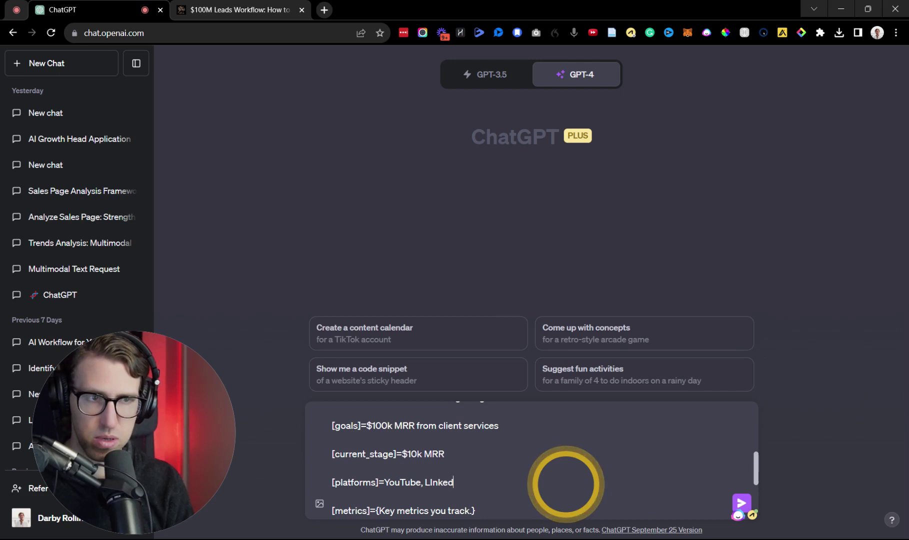
key(BackSpace)
text(n, Facebook)
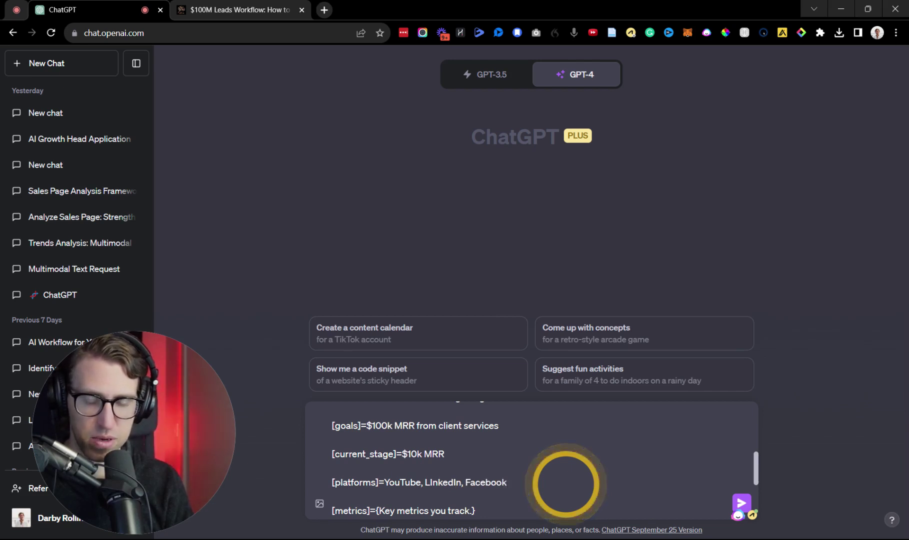
text(, TikTok)
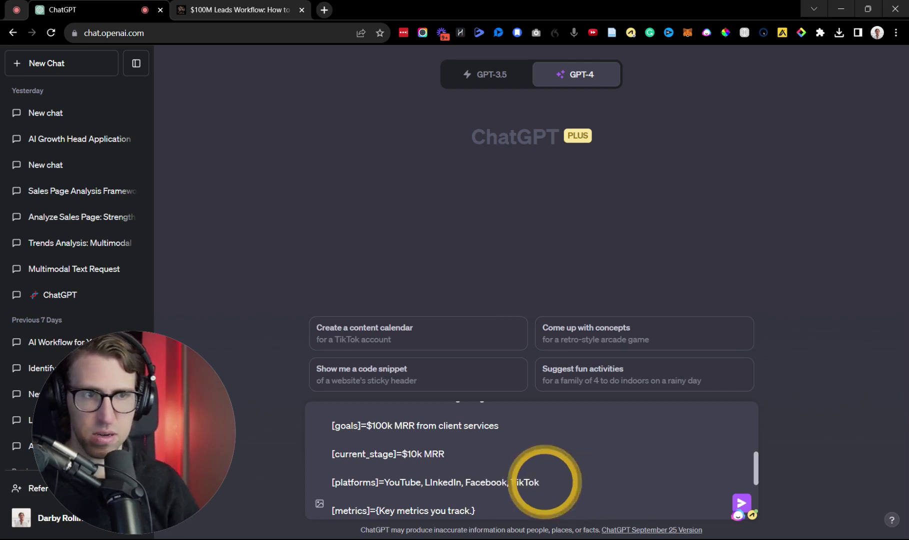
scroll(426, 469, down, 2)
drag(376, 452, 474, 452)
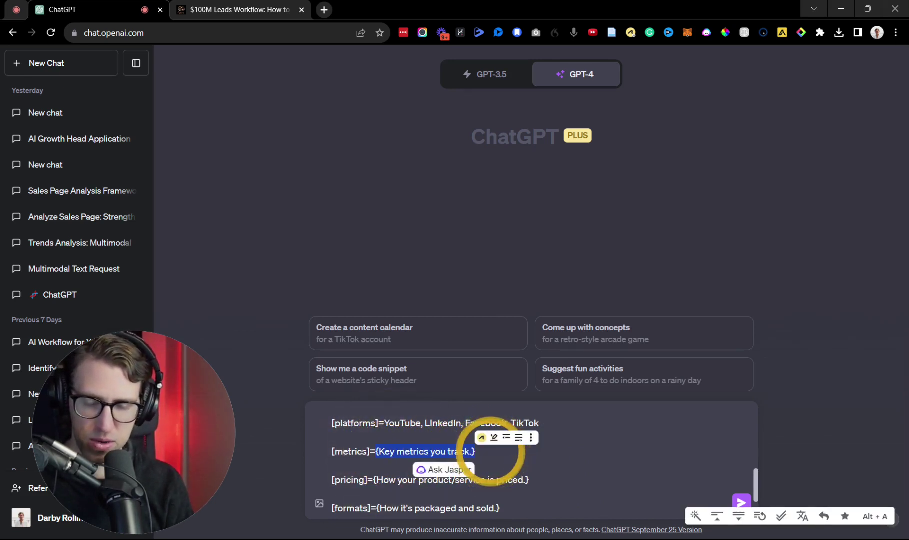
text(website)
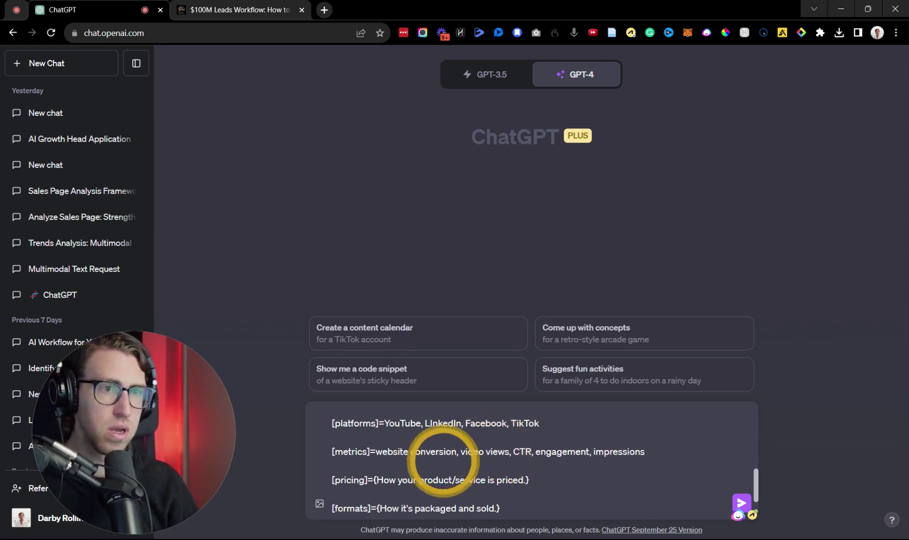
scroll(426, 462, down, 2)
Step: Set formats to monthly leads and a conversion website, and pricing to $3k/mo plus revenue share
click(373, 420)
drag(372, 421, 529, 420)
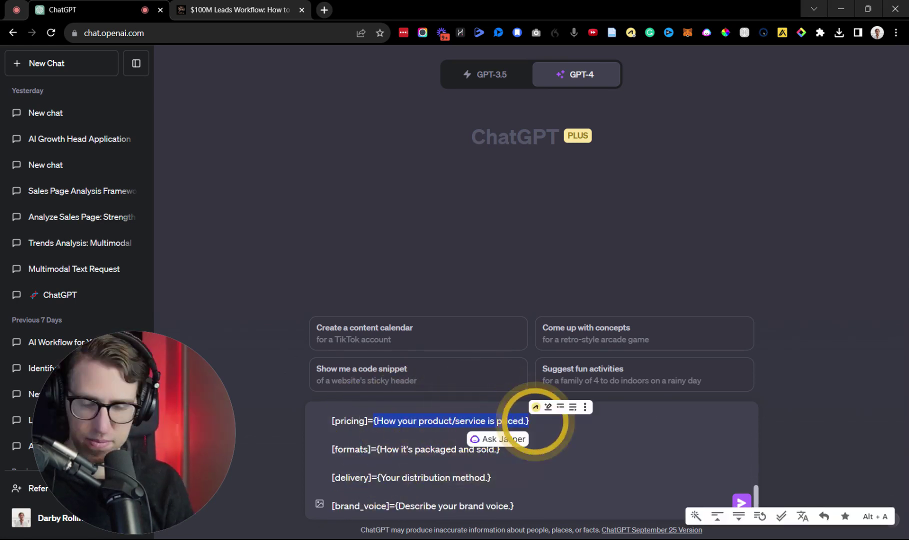
text(starting at $3k/mo for website an)
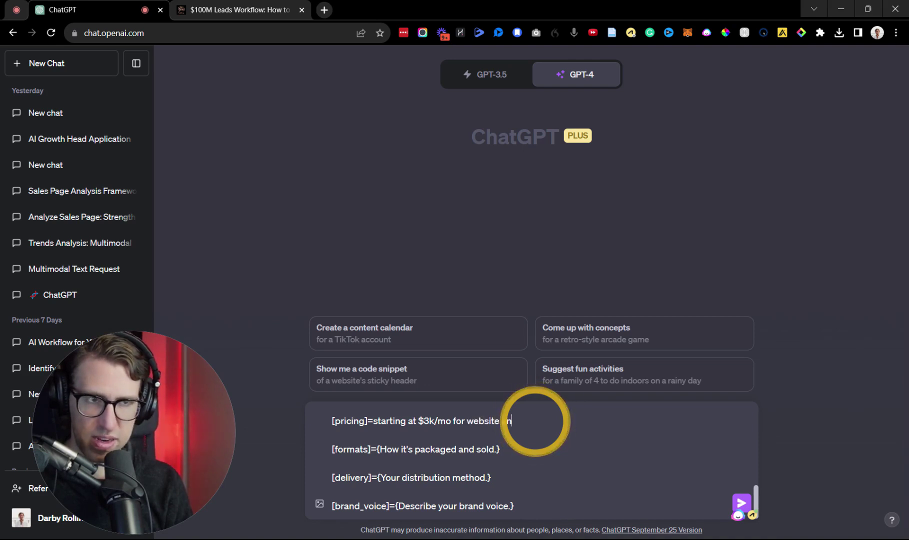
text(d lead gen packages)
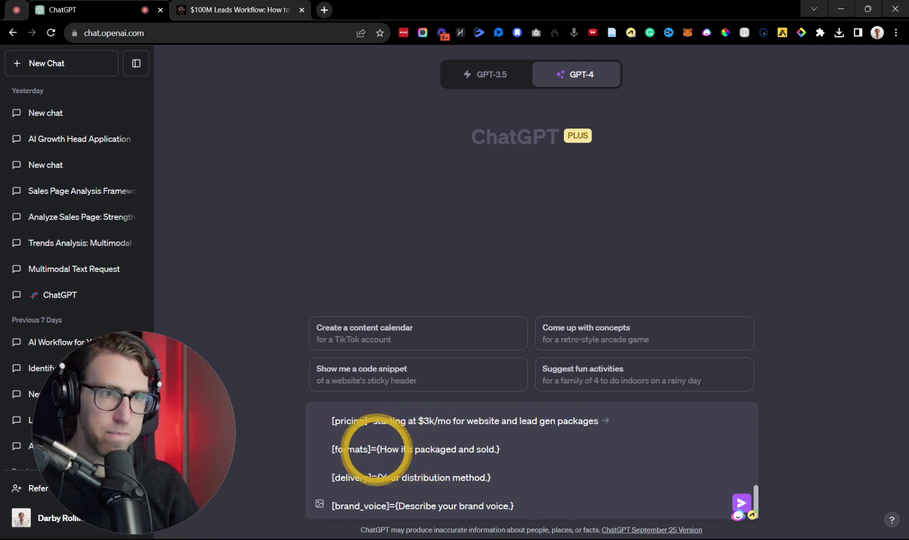
drag(378, 449, 510, 450)
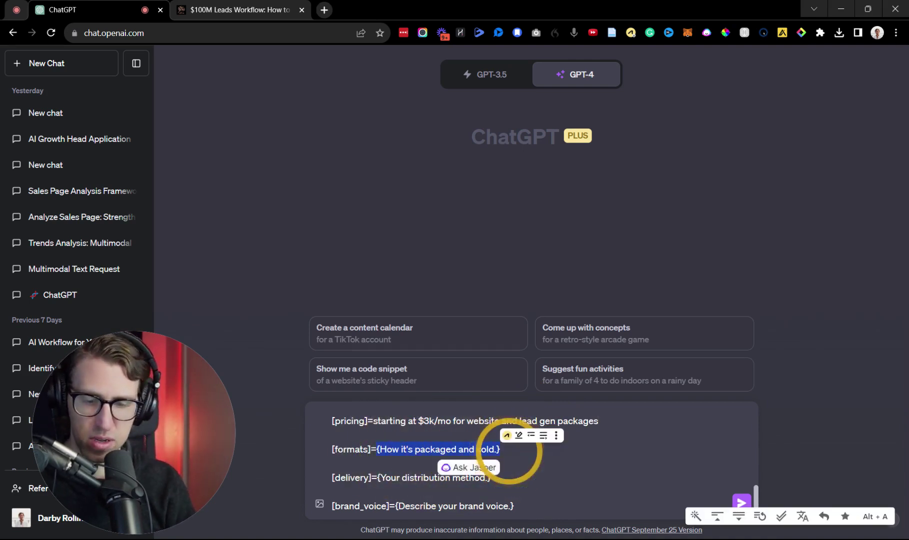
text(monthly)
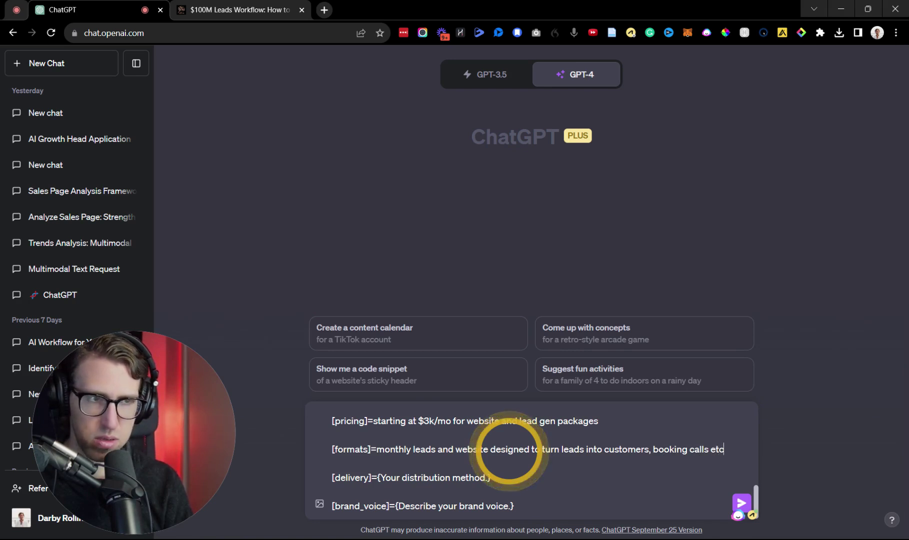
click(608, 420)
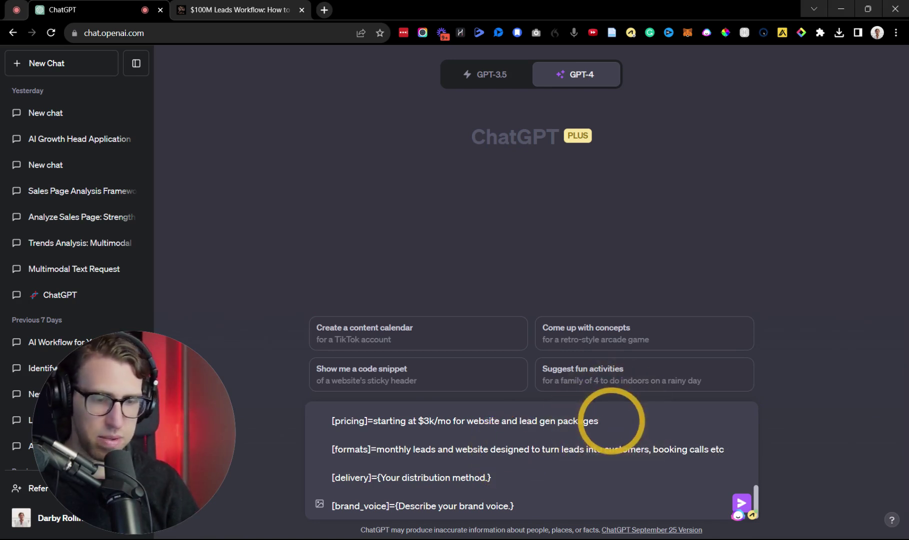
text(, revenue sha)
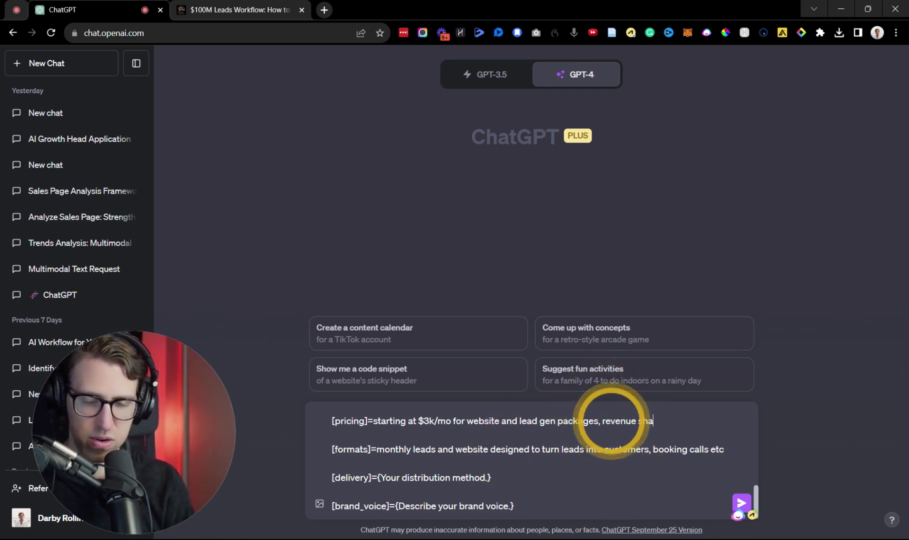
text(re on )
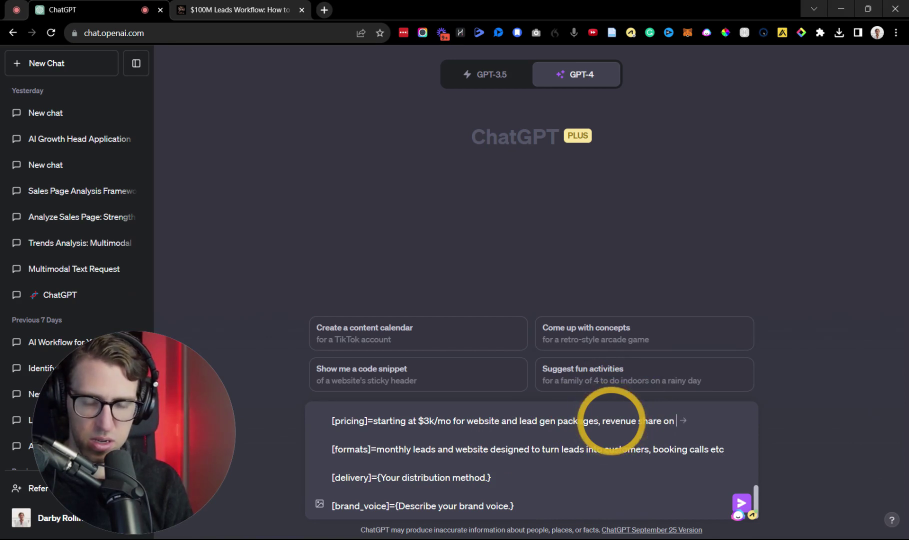
text(deals closed)
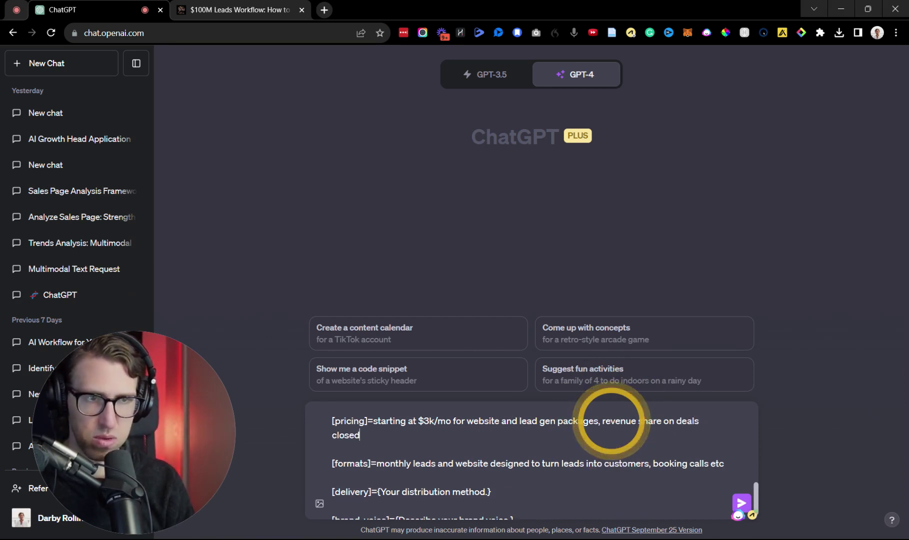
text( through system)
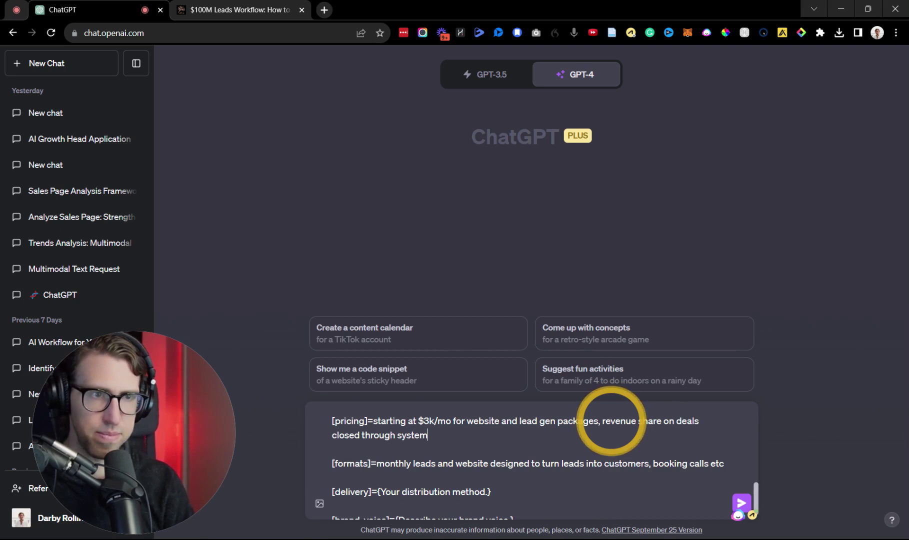
scroll(540, 454, down, 1)
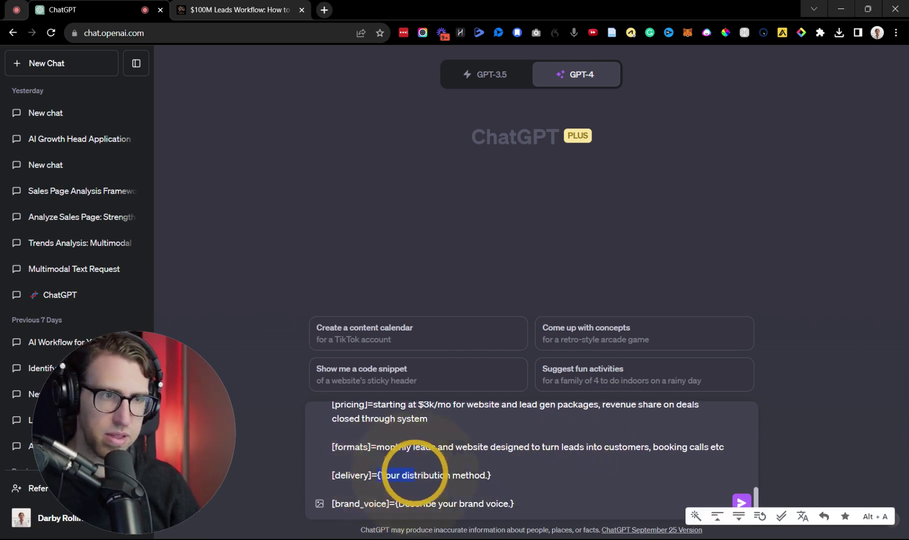
Step: Set delivery to done-for-you hosting and online marketing, and brand voice to professional, charismatic, empathetic, loyal, kind
drag(378, 475, 492, 474)
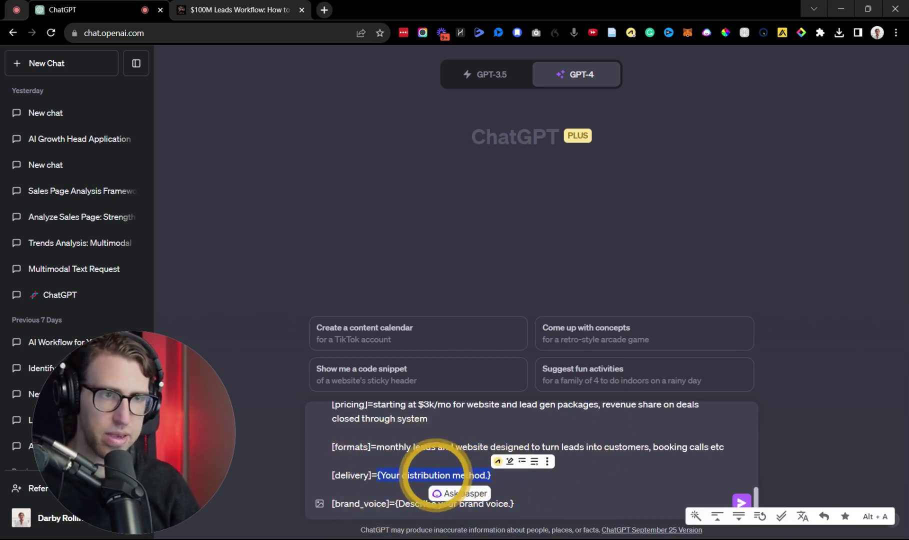
key(BackSpace)
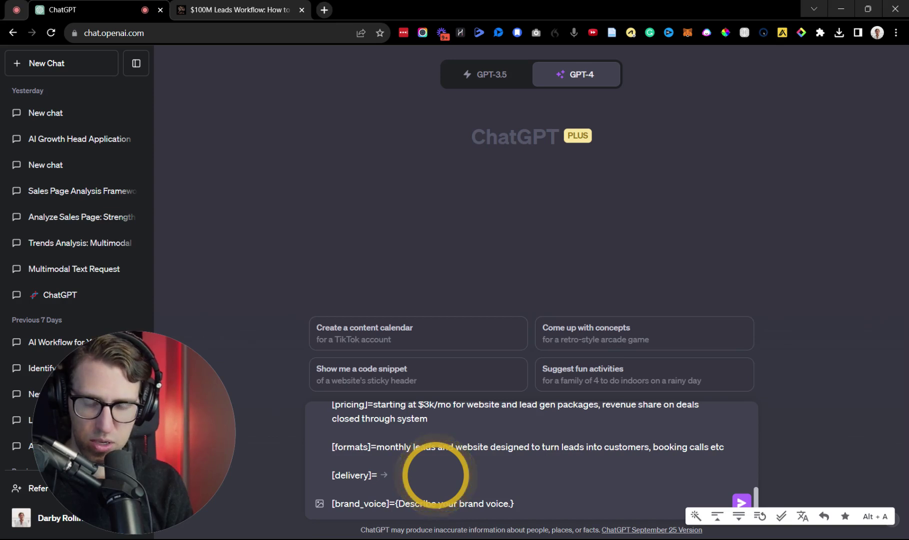
text(done for you ho)
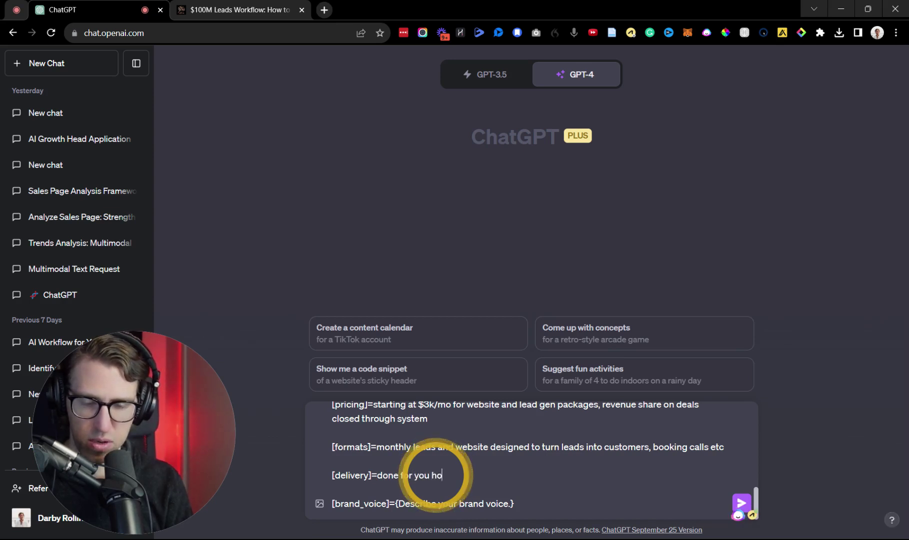
text(sting, online)
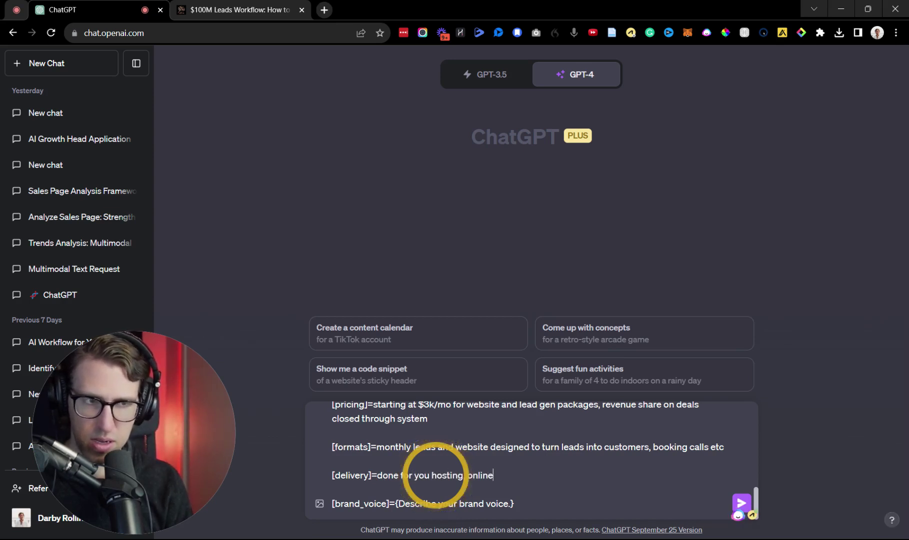
text( marketing)
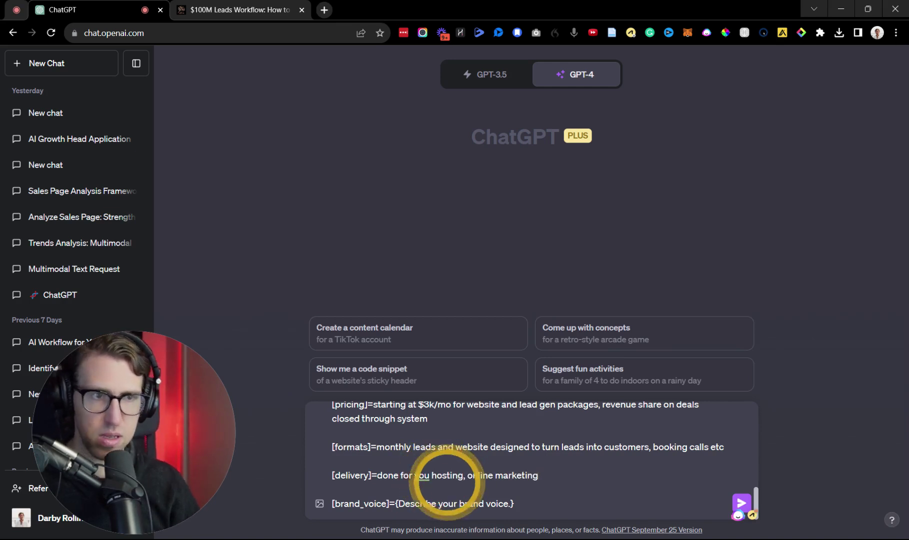
drag(395, 503, 514, 503)
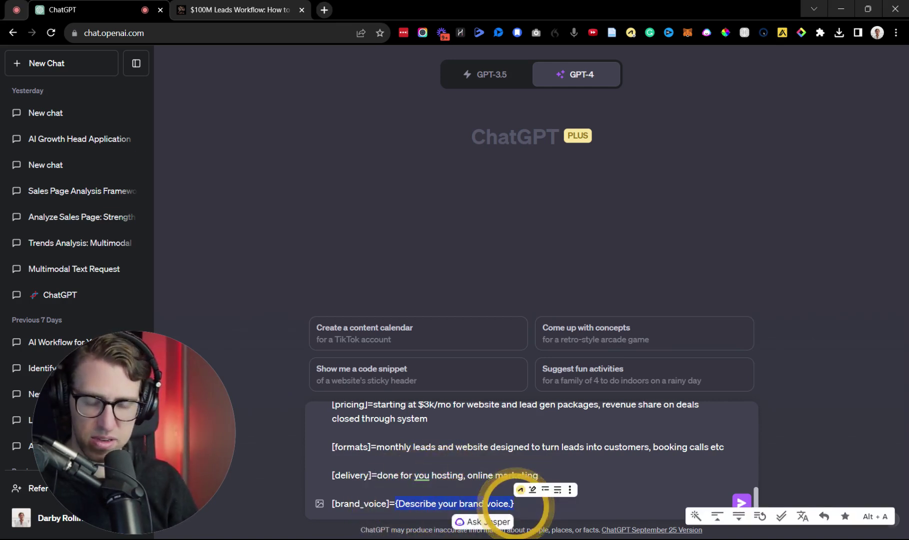
text(c)
key(BackSpace)
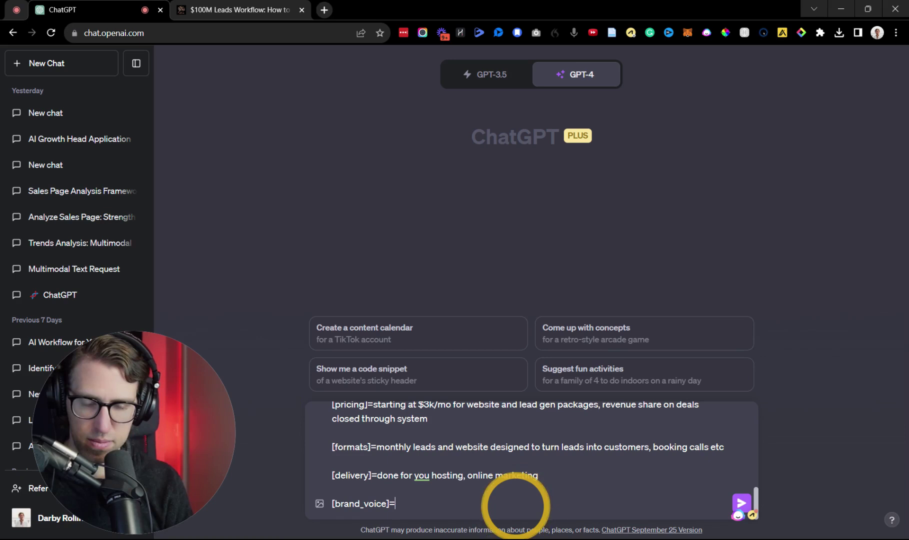
text(essional, charismatic, empathe)
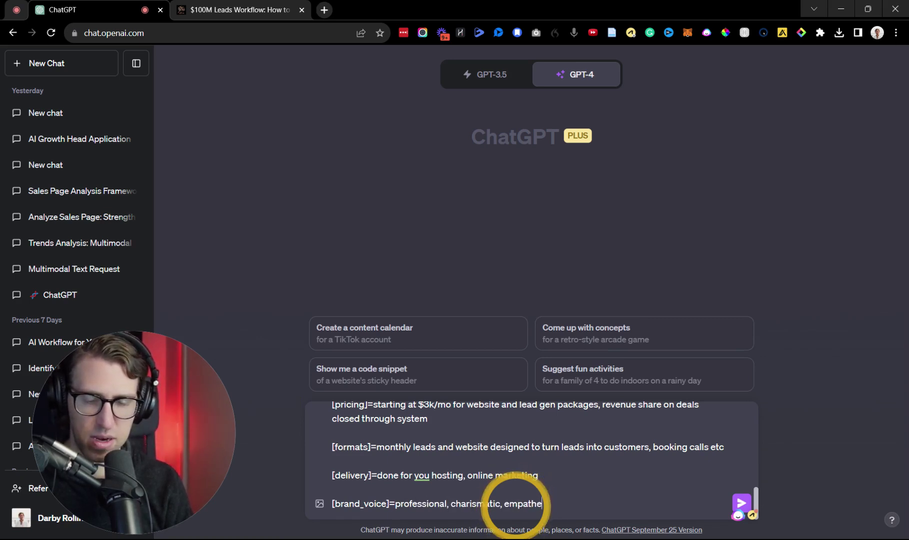
text(tic, loyal, kind)
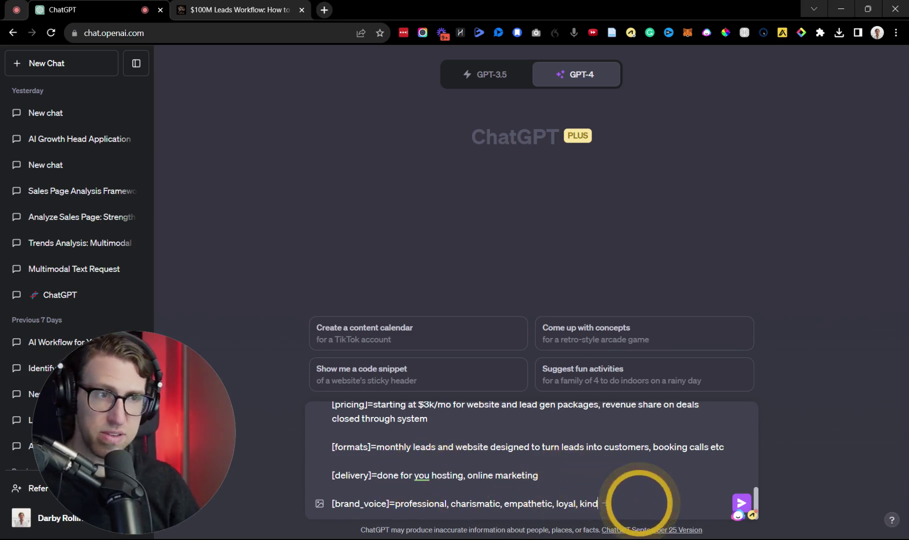
triple_click(565, 503)
drag(565, 503, 344, 418)
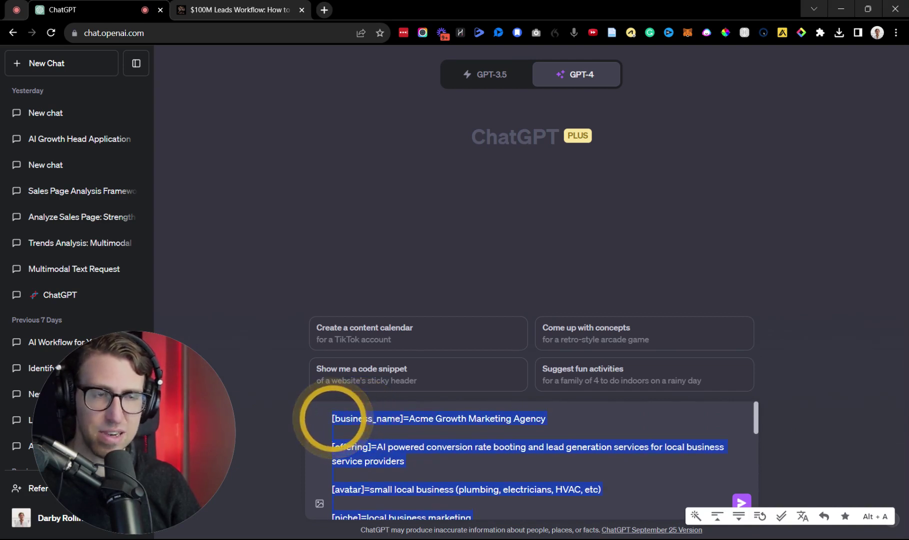
scroll(540, 454, down, 3)
Step: Select the workflow article's text from =>command1 down to END WORKFLOW
click(637, 497)
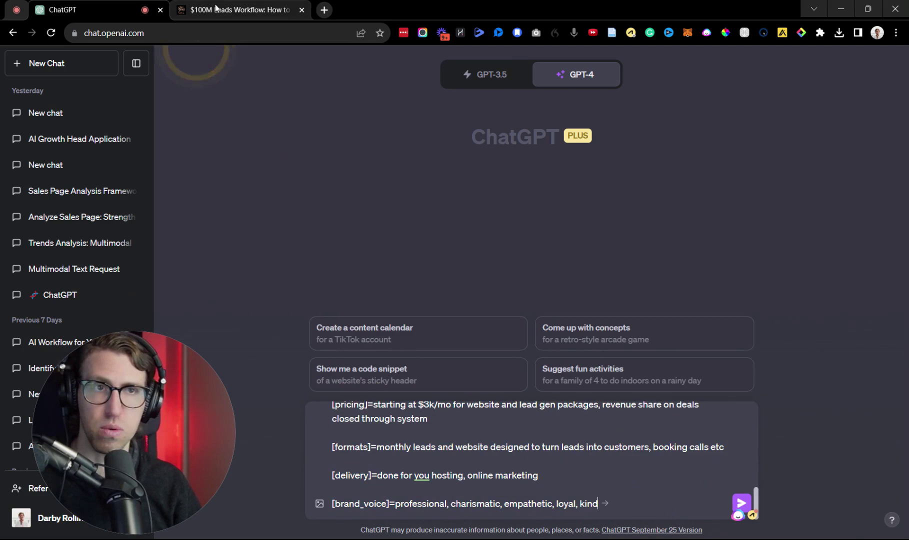
click(240, 9)
click(278, 202)
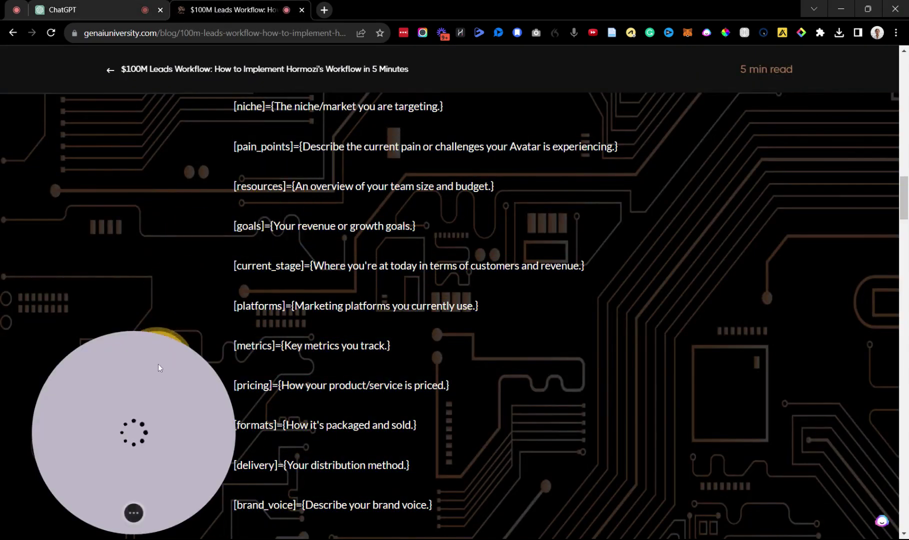
scroll(213, 226, down, 5)
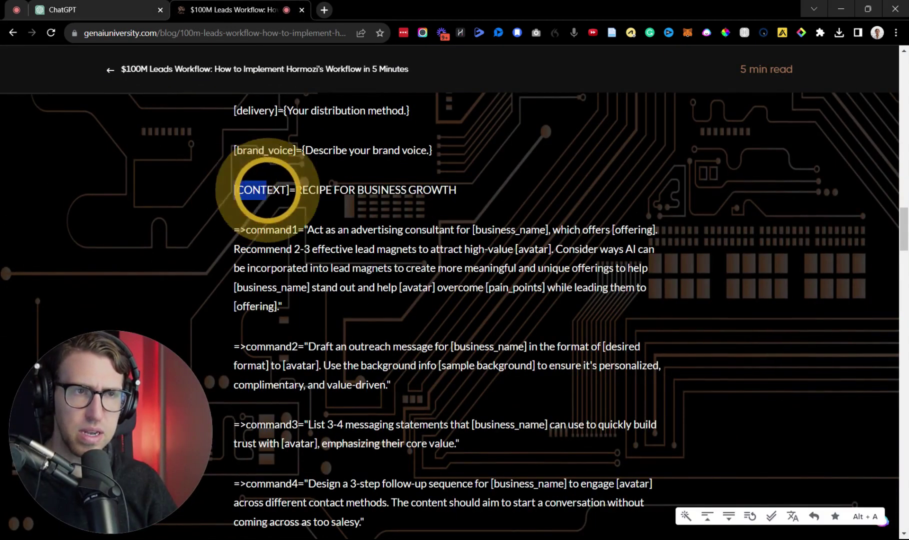
drag(233, 190, 469, 196)
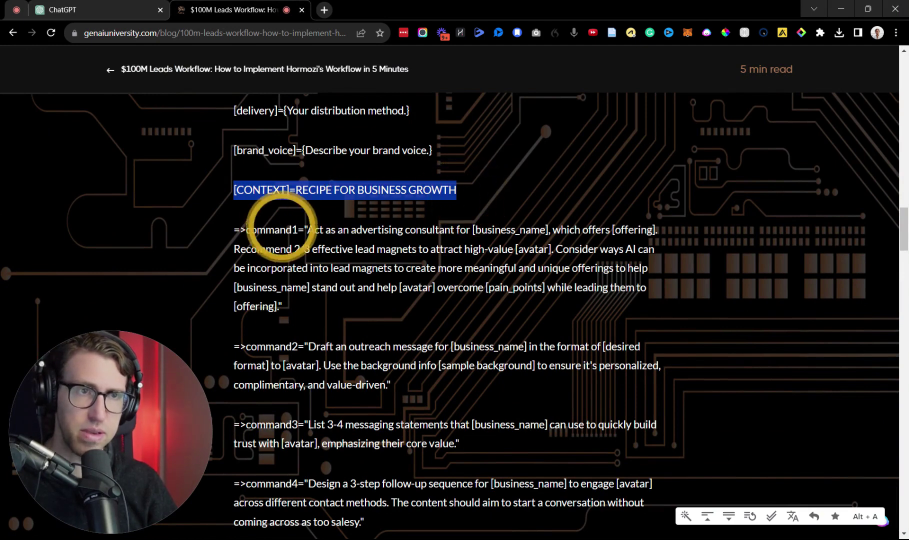
mouse_move(233, 229)
mouse_down()
mouse_move(313, 229)
mouse_move(329, 243)
mouse_up()
scroll(329, 242, down, 5)
scroll(329, 243, down, 10)
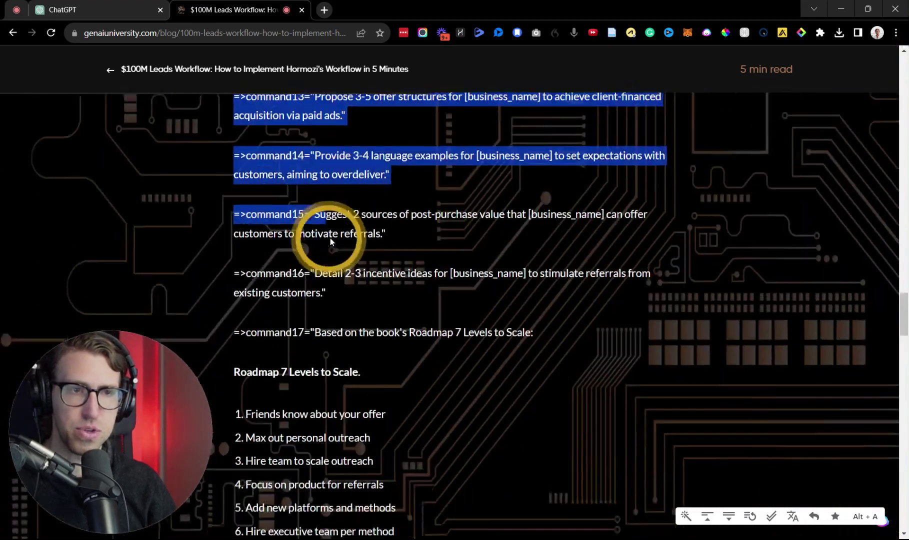
scroll(329, 234, down, 8)
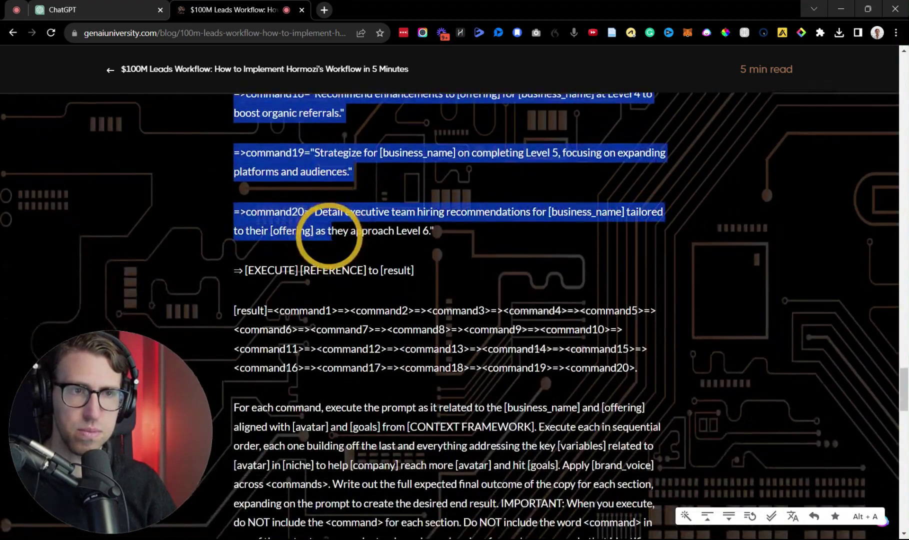
mouse_move(329, 235)
mouse_down()
mouse_move(480, 324)
mouse_move(653, 322)
mouse_up()
scroll(480, 324, down, 5)
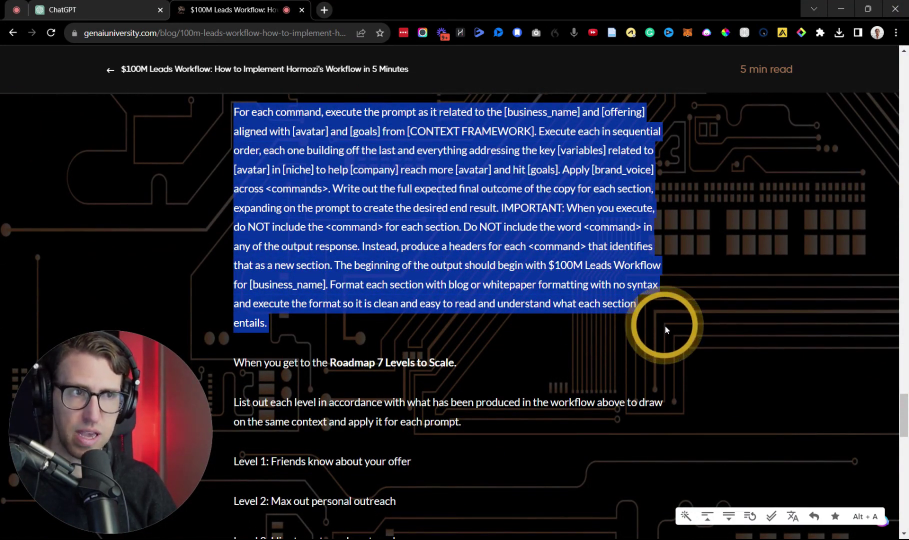
mouse_move(663, 326)
mouse_down()
mouse_move(643, 339)
mouse_move(638, 318)
mouse_up()
scroll(645, 337, down, 1)
scroll(642, 334, down, 1)
scroll(640, 330, down, 5)
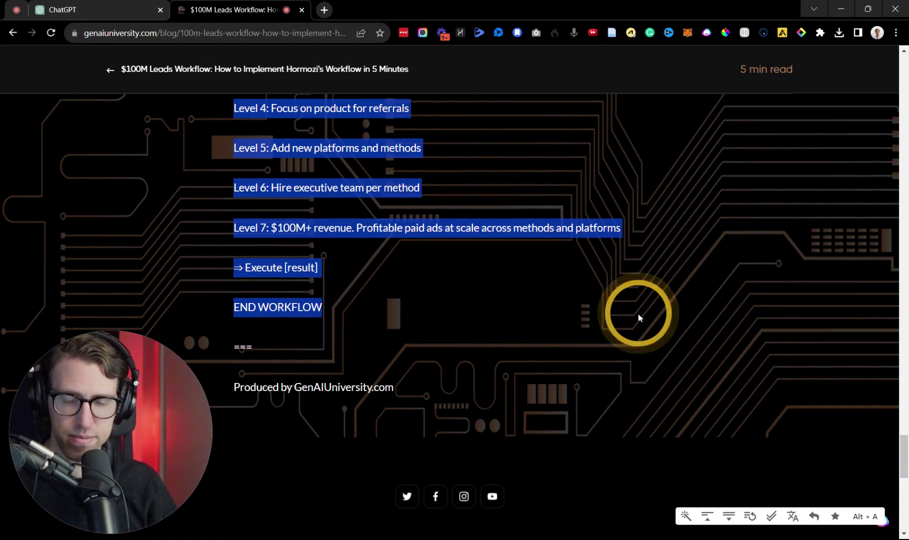
scroll(639, 318, up, 5)
scroll(561, 313, up, 3)
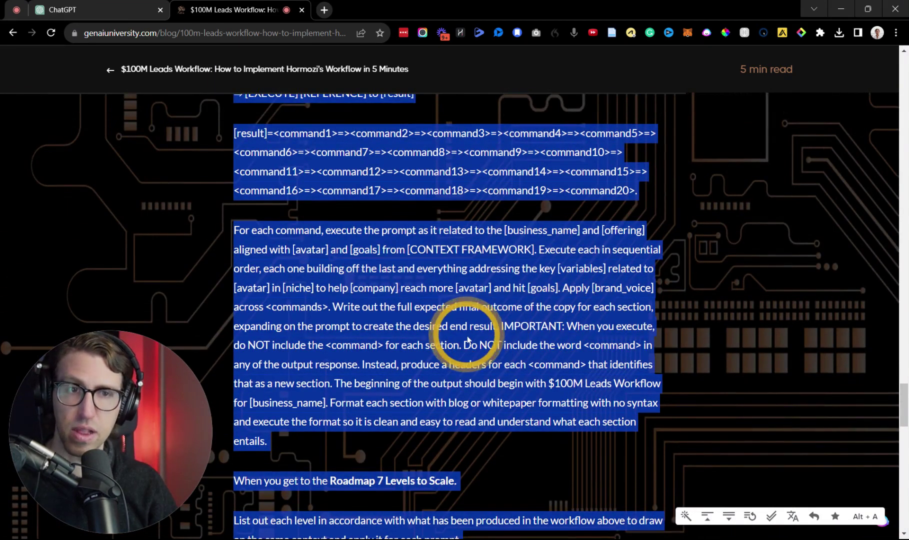
Step: Append the copied workflow on a new line after the prompt and send it to GPT-4
click(117, 8)
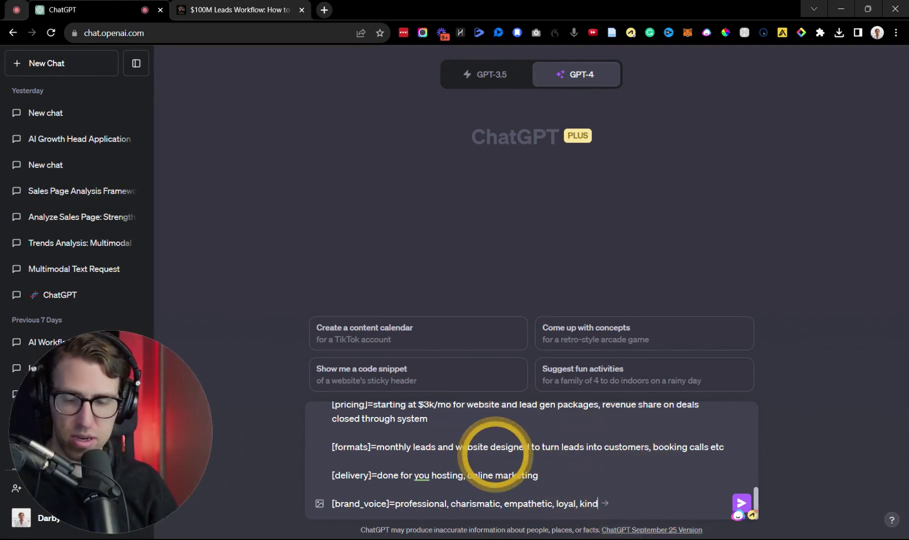
click(495, 454)
key(shift+Return)
key(ctrl+v)
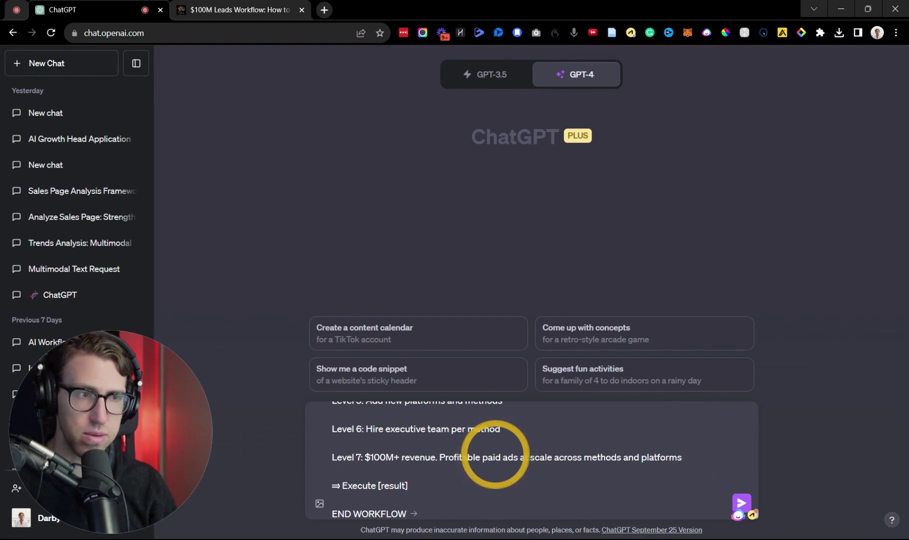
key(Return)
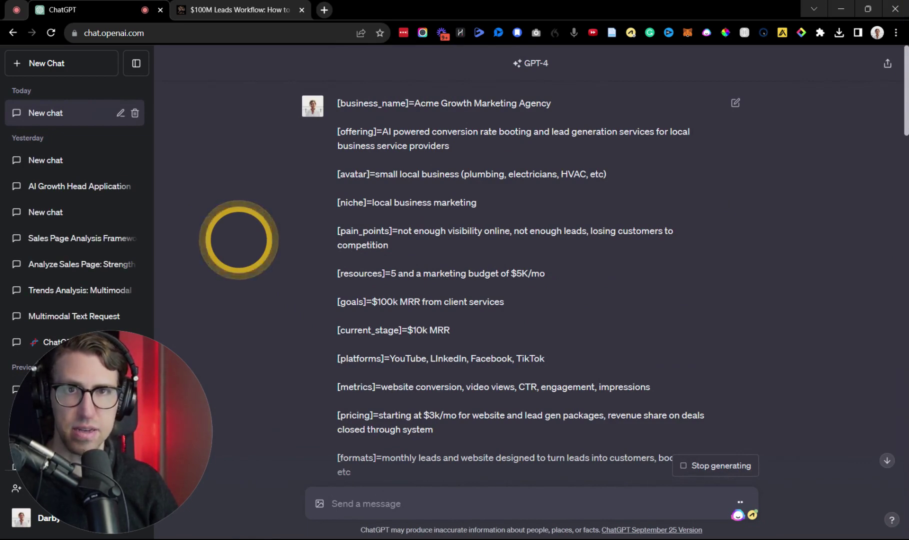
scroll(240, 240, down, 8)
scroll(240, 240, down, 8)
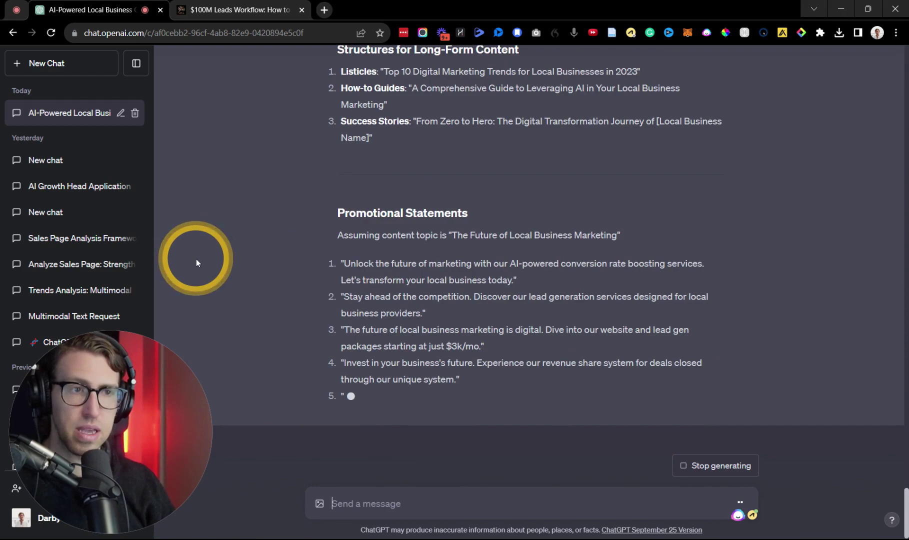
scroll(196, 259, up, 5)
scroll(203, 231, up, 5)
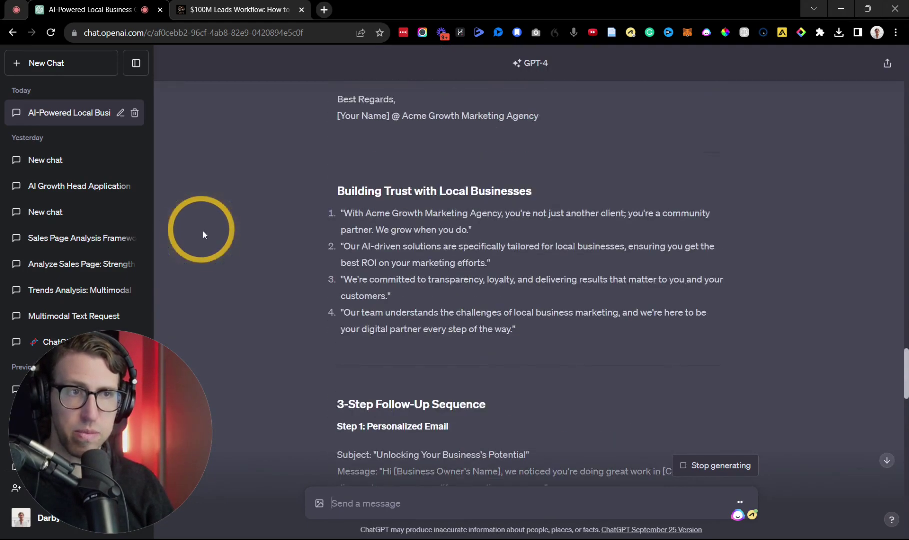
scroll(204, 231, up, 5)
scroll(205, 231, up, 4)
scroll(207, 232, up, 4)
scroll(218, 238, up, 3)
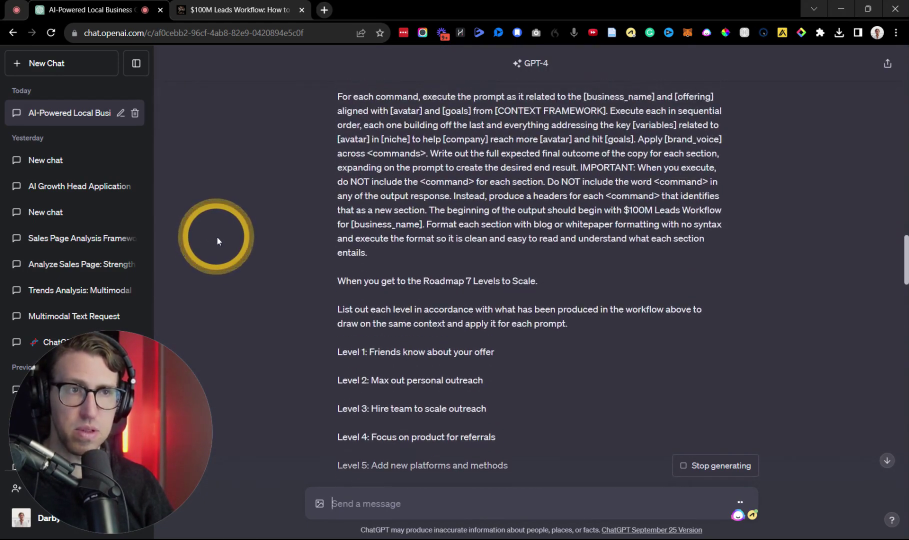
scroll(217, 237, up, 5)
scroll(217, 237, up, 4)
scroll(218, 237, up, 4)
scroll(218, 238, up, 5)
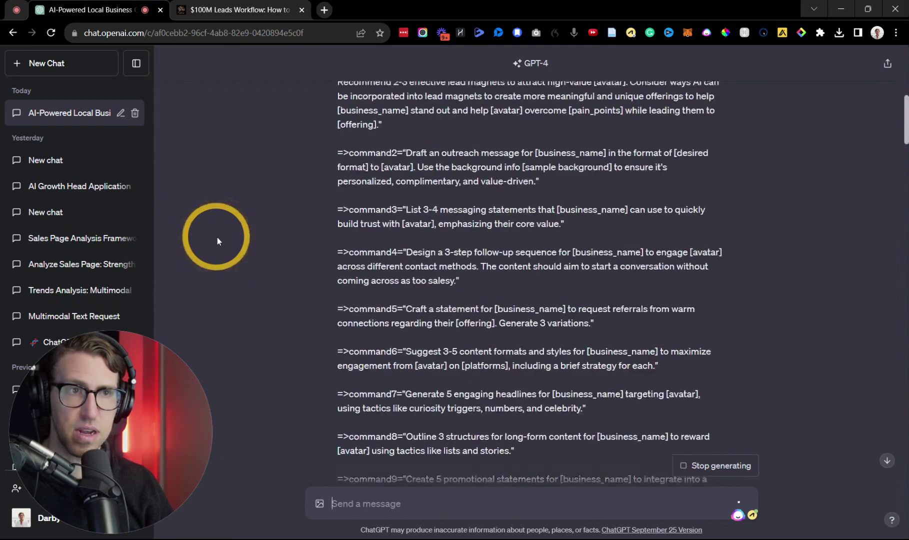
scroll(217, 238, up, 5)
scroll(217, 237, up, 3)
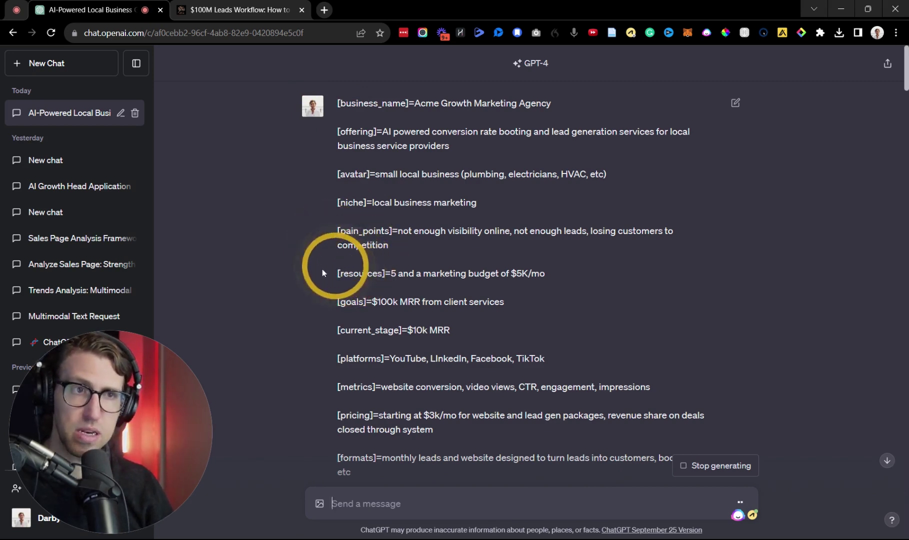
scroll(267, 267, down, 2)
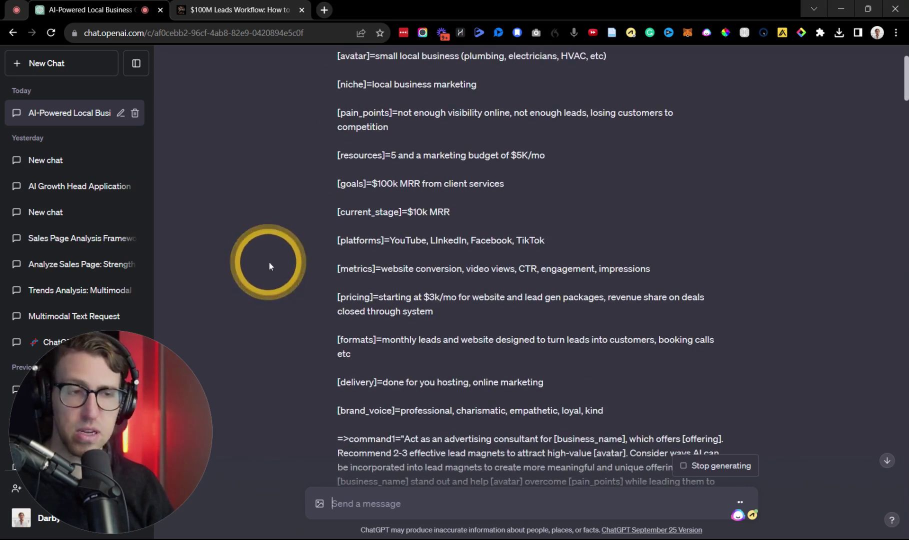
scroll(258, 260, down, 5)
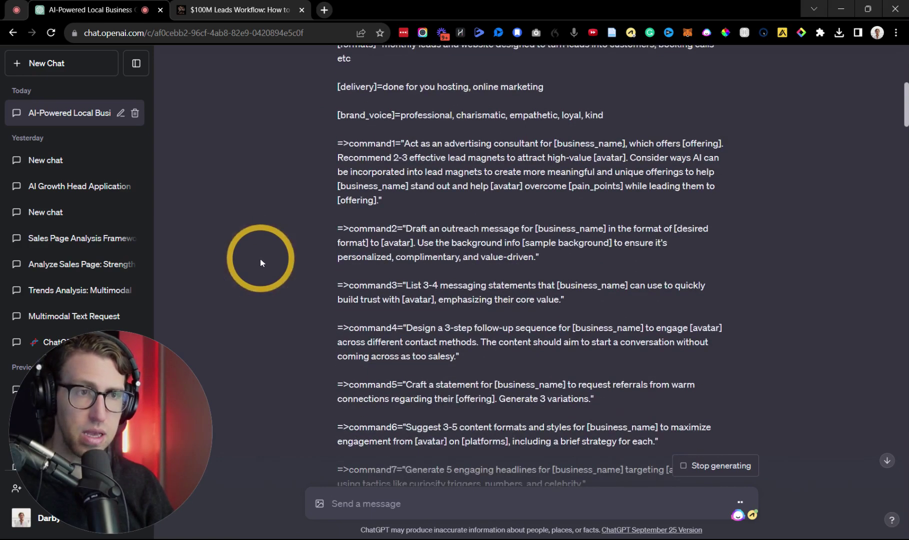
scroll(260, 258, down, 3)
scroll(260, 258, down, 2)
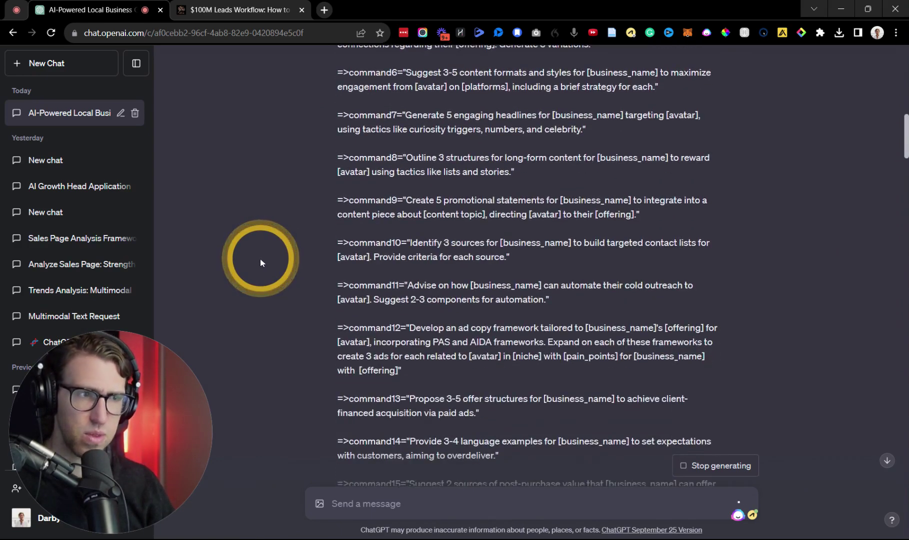
scroll(260, 259, down, 3)
scroll(260, 258, down, 2)
scroll(260, 258, down, 3)
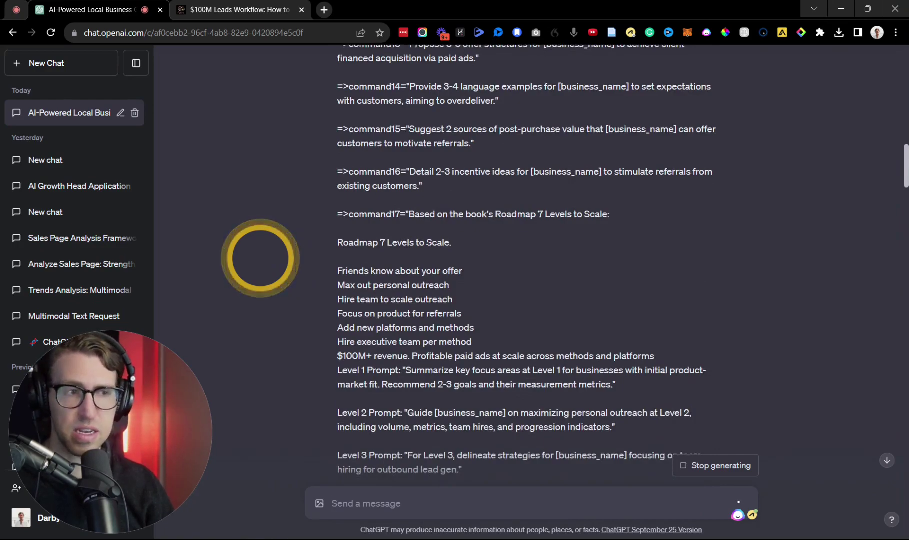
scroll(260, 259, down, 5)
scroll(259, 253, down, 5)
scroll(260, 254, down, 3)
scroll(262, 255, down, 5)
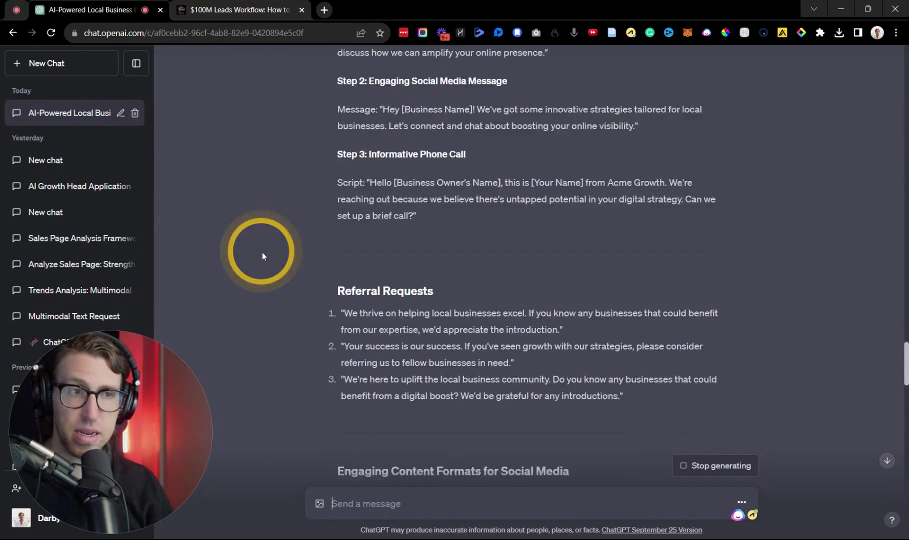
scroll(262, 252, down, 5)
scroll(254, 245, down, 2)
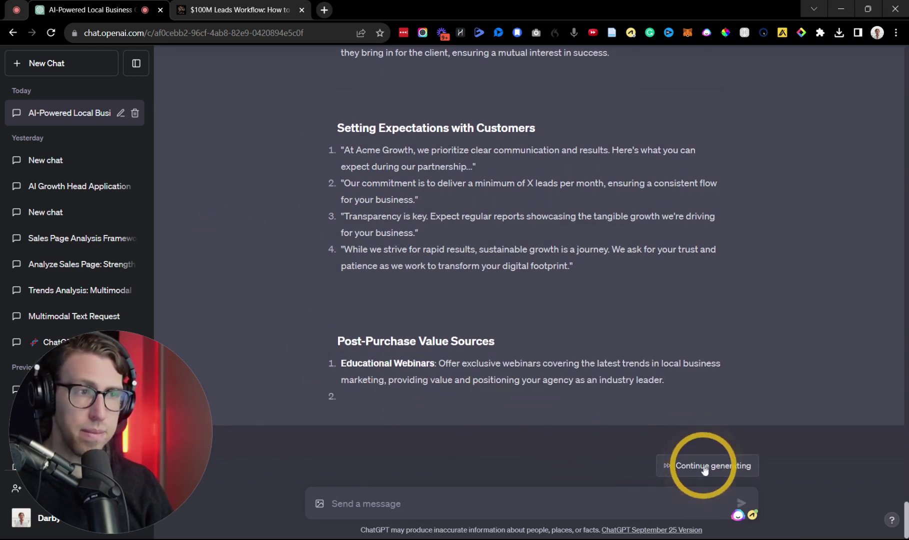
Step: Resume GPT-4's cut-off reply so it runs through Level 7 of the roadmap
click(703, 465)
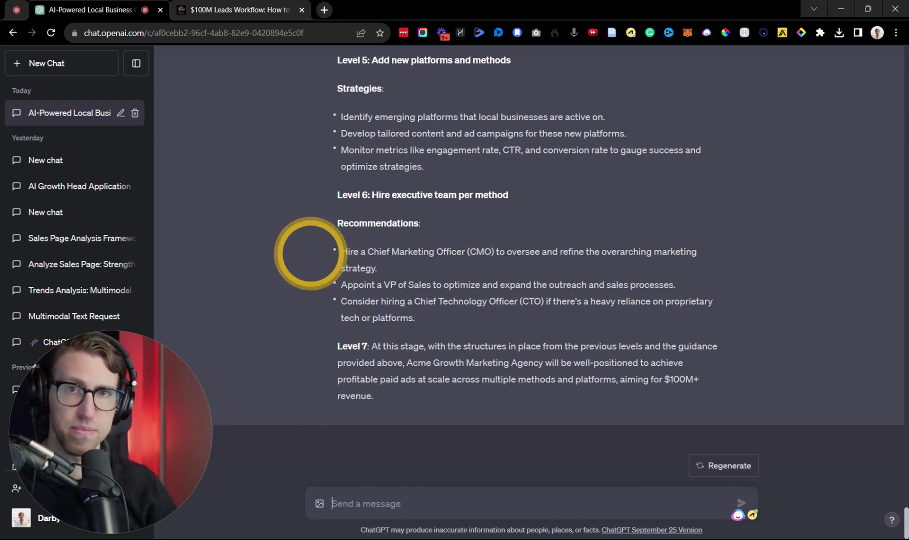
key(Home)
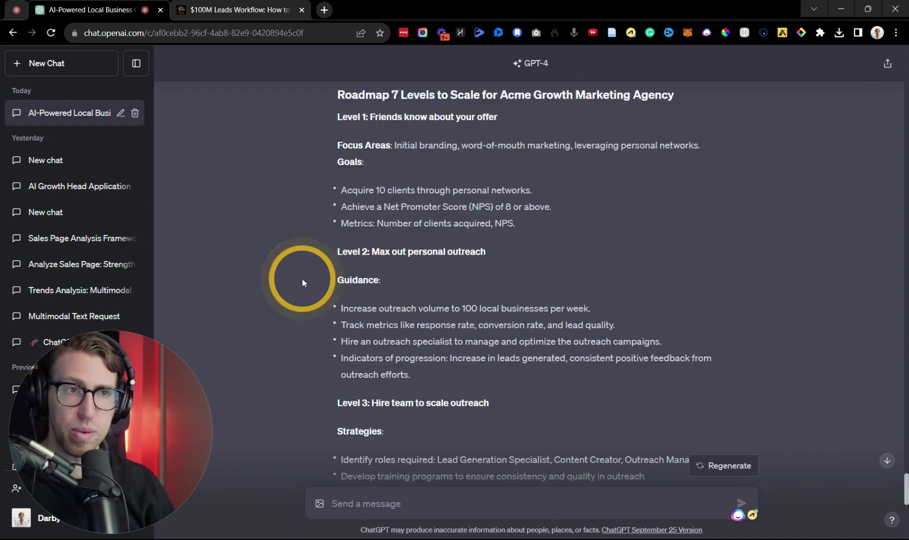
scroll(302, 279, down, 10)
scroll(302, 278, down, 10)
scroll(302, 279, up, 5)
scroll(302, 278, up, 5)
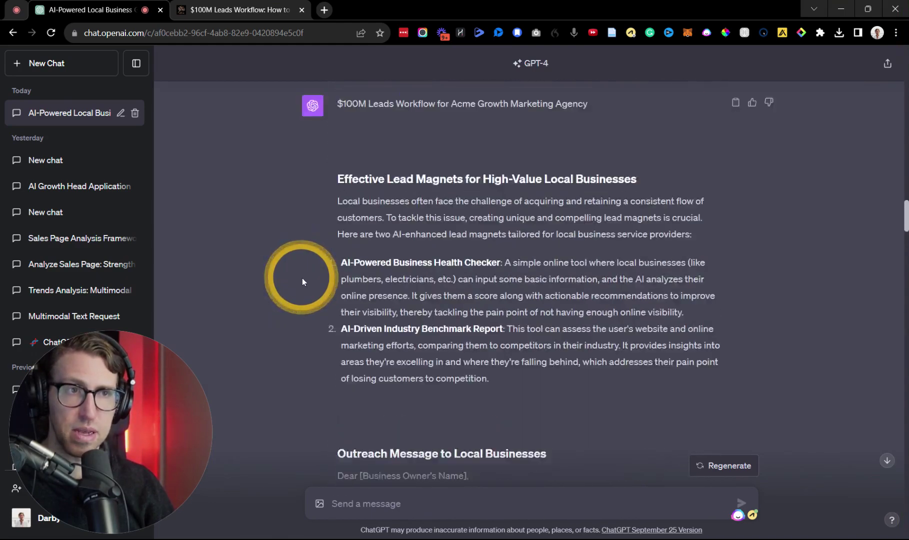
scroll(302, 278, up, 2)
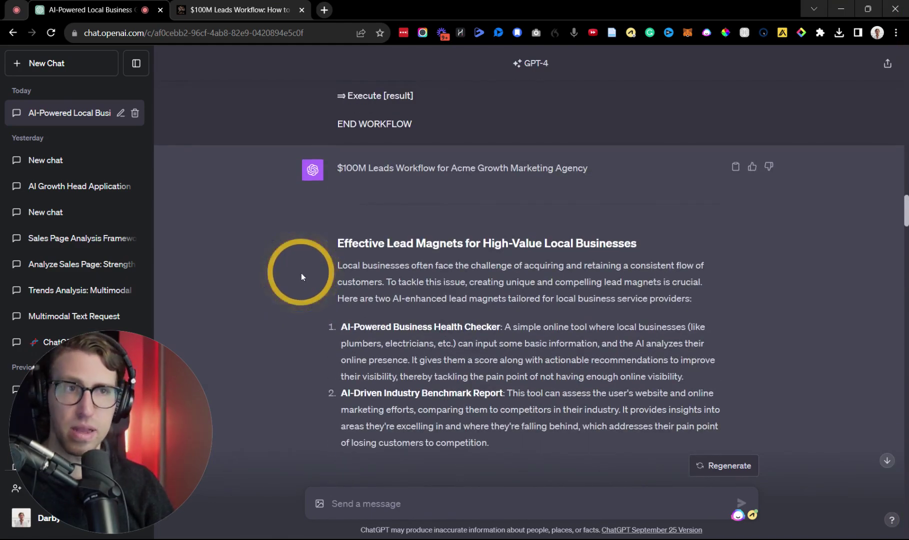
scroll(301, 273, up, 8)
scroll(301, 273, up, 3)
scroll(323, 273, up, 8)
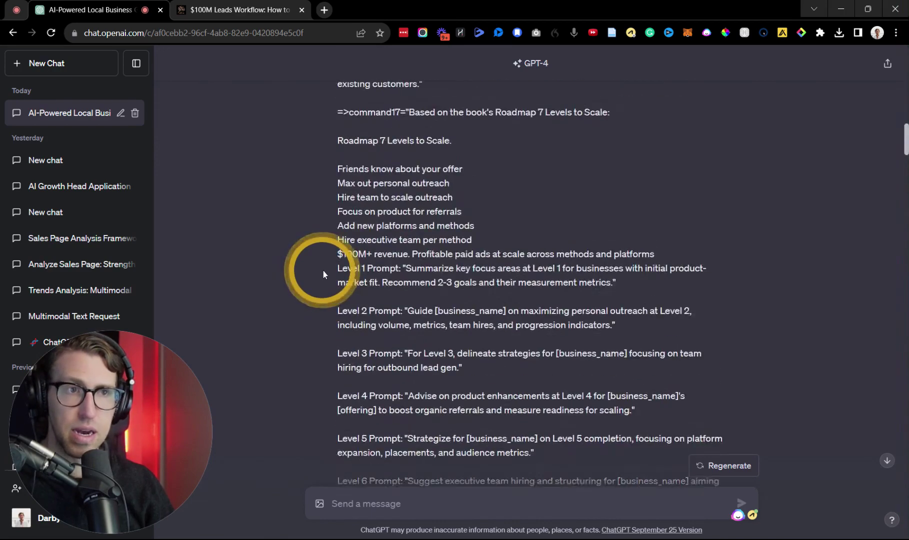
scroll(323, 270, up, 8)
scroll(324, 271, up, 4)
scroll(323, 271, up, 8)
scroll(324, 270, up, 5)
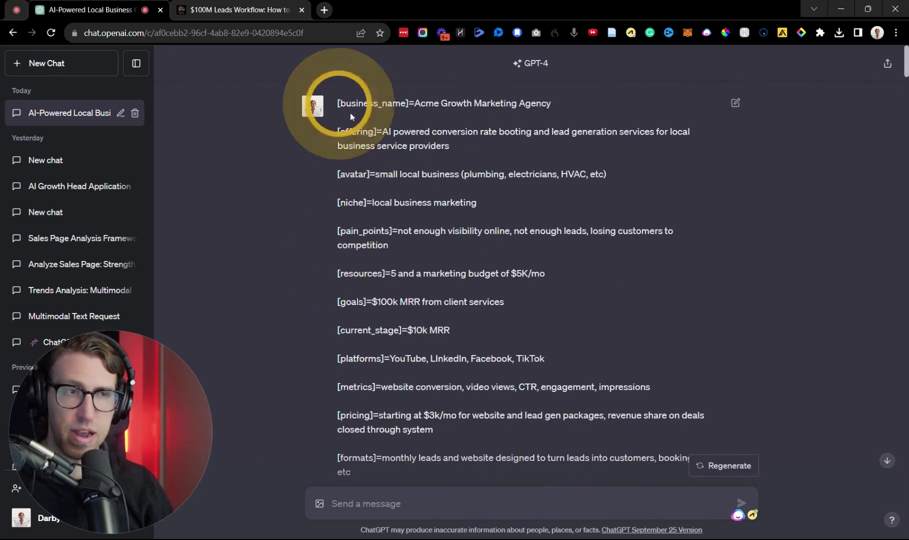
mouse_move(336, 102)
mouse_down()
mouse_move(474, 192)
mouse_move(608, 360)
mouse_move(651, 290)
mouse_up()
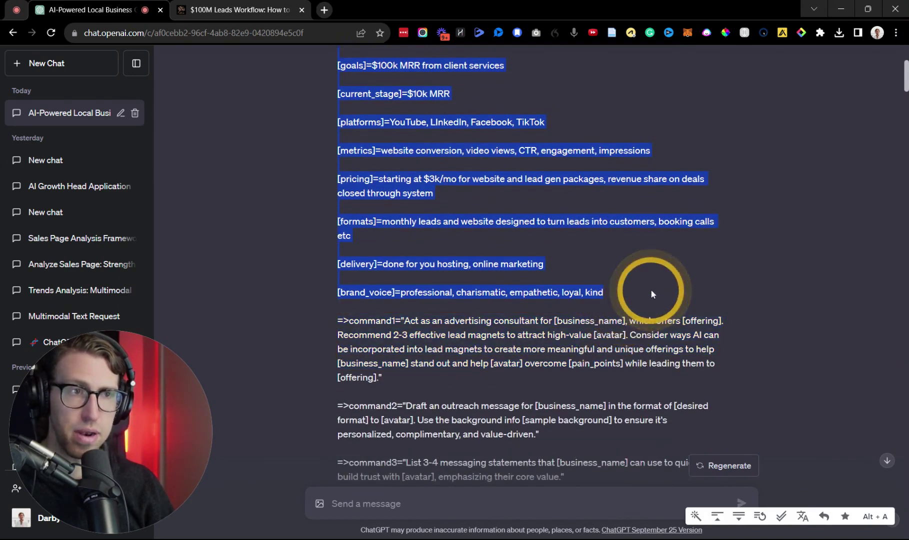
scroll(483, 292, up, 4)
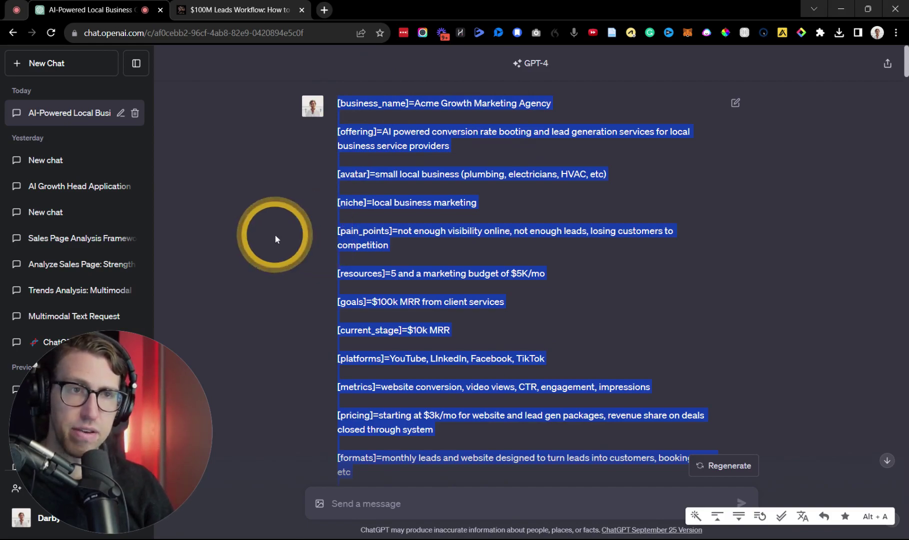
scroll(274, 235, down, 1)
scroll(260, 224, down, 3)
scroll(260, 224, down, 3)
scroll(260, 225, down, 3)
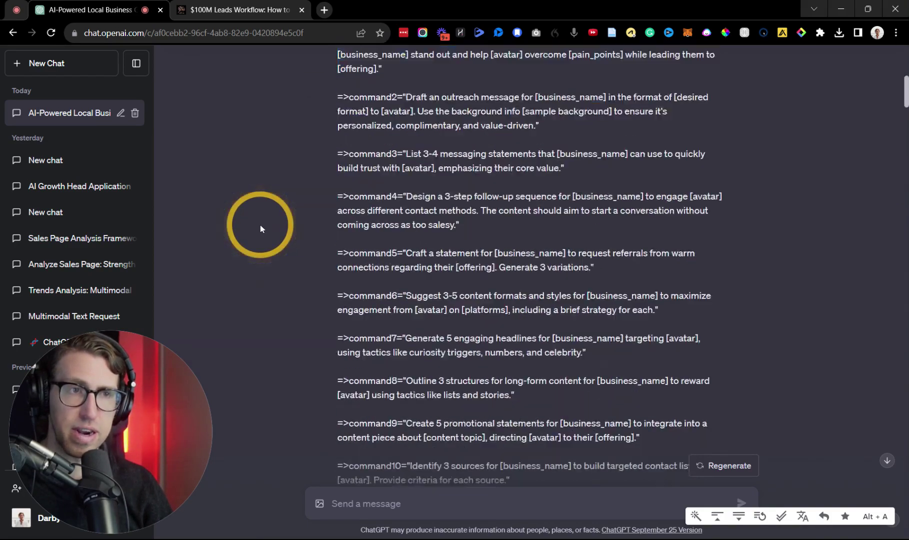
scroll(260, 225, down, 10)
scroll(260, 225, down, 8)
scroll(260, 224, down, 8)
scroll(260, 225, down, 8)
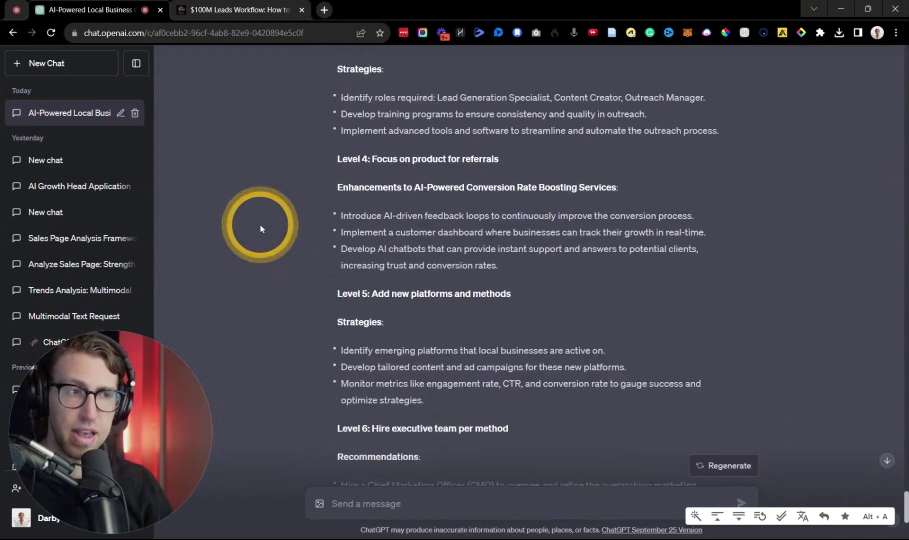
scroll(260, 224, down, 3)
scroll(260, 225, down, 3)
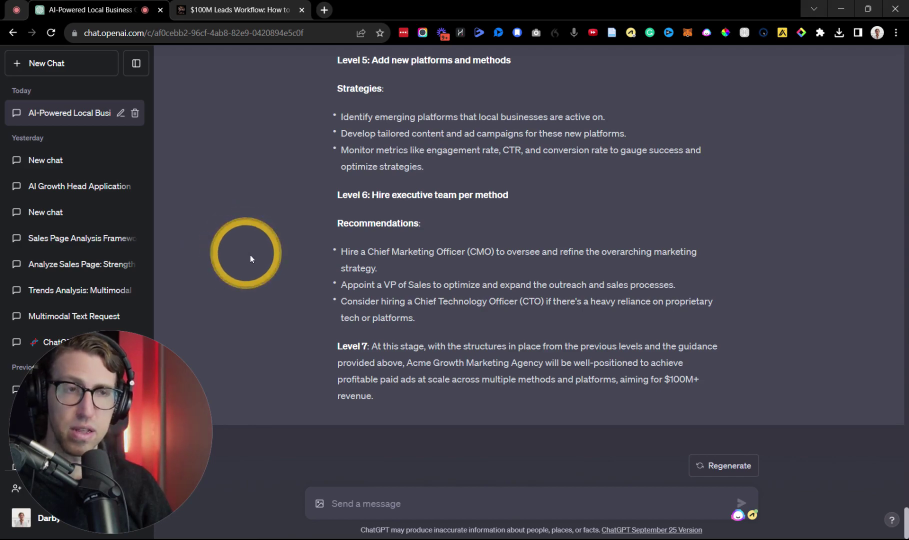
scroll(258, 256, up, 1)
scroll(258, 256, up, 10)
scroll(261, 255, up, 10)
scroll(262, 255, up, 10)
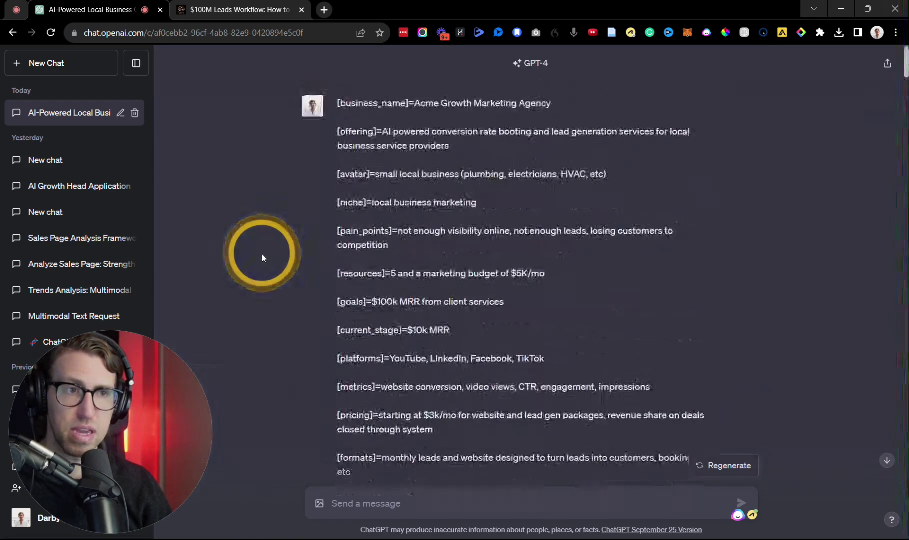